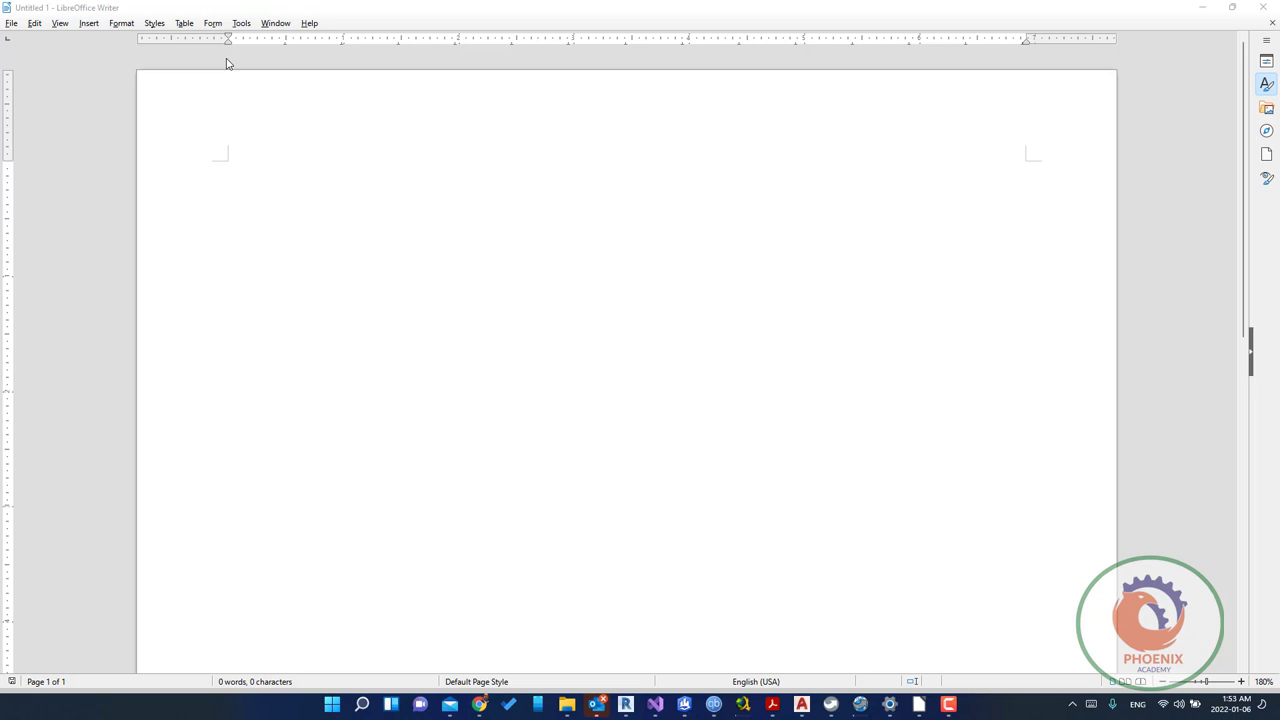
# Show the Formatting toolbar, paste the orange bio text, and return to the top.
pyautogui.click(62, 23)
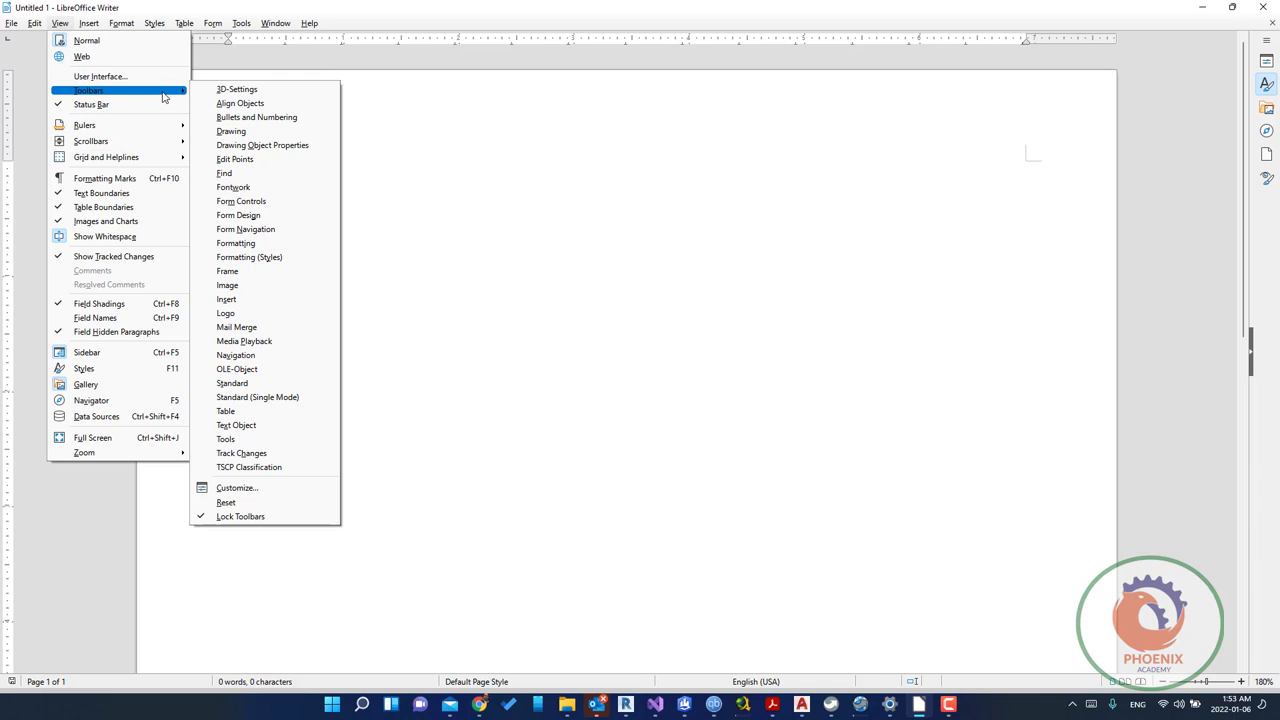
pyautogui.moveTo(88, 90)
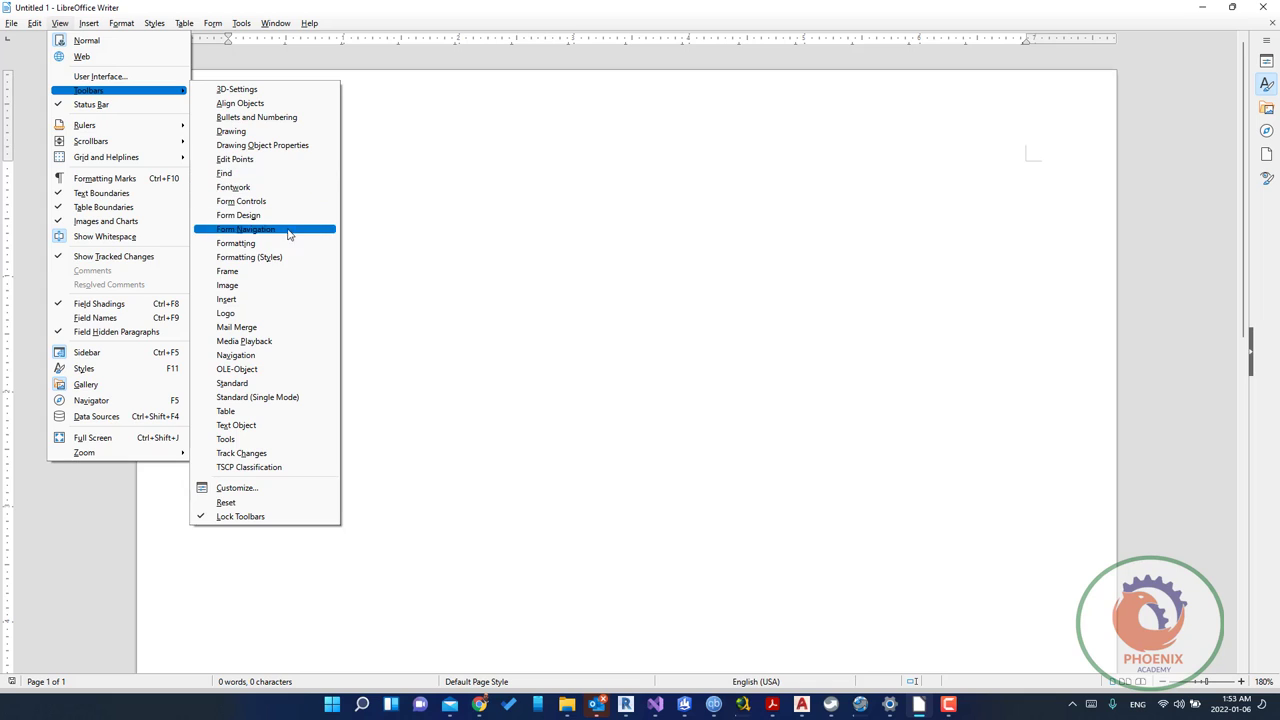
pyautogui.click(280, 244)
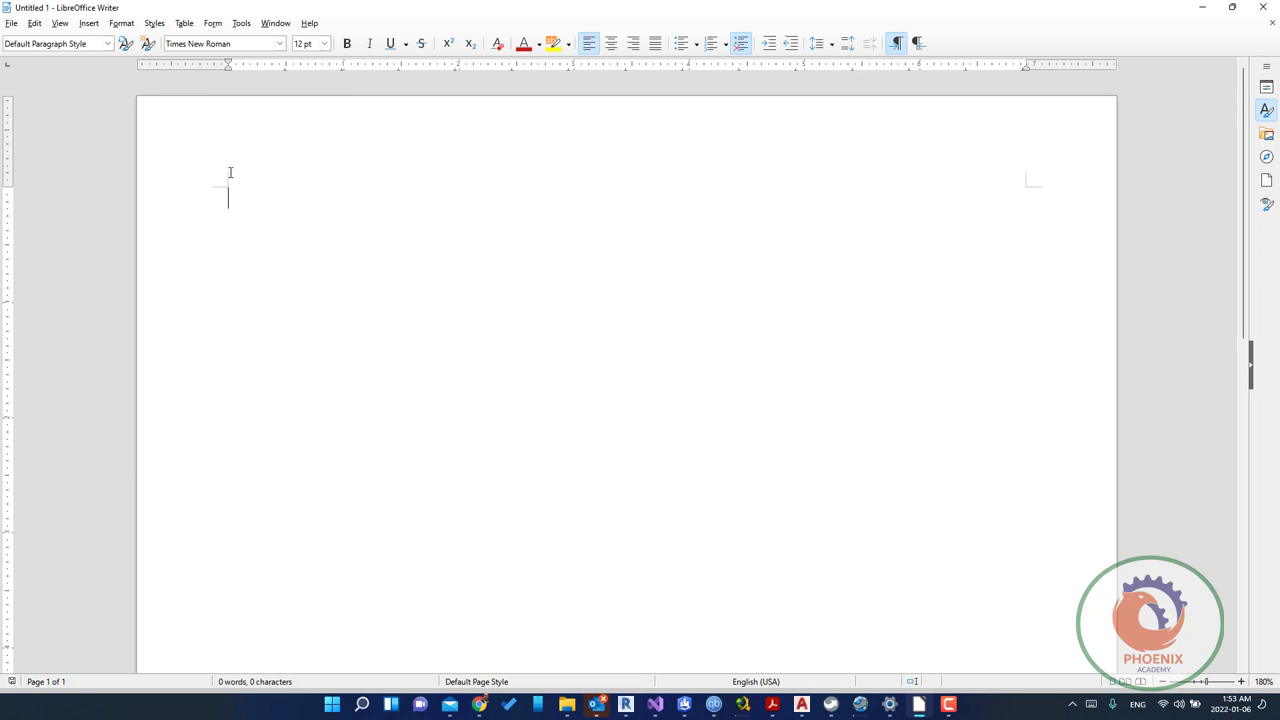
pyautogui.hotkey('ctrl', 'v')
pyautogui.scroll(5, 334, 270)
pyautogui.scroll(5, 334, 270)
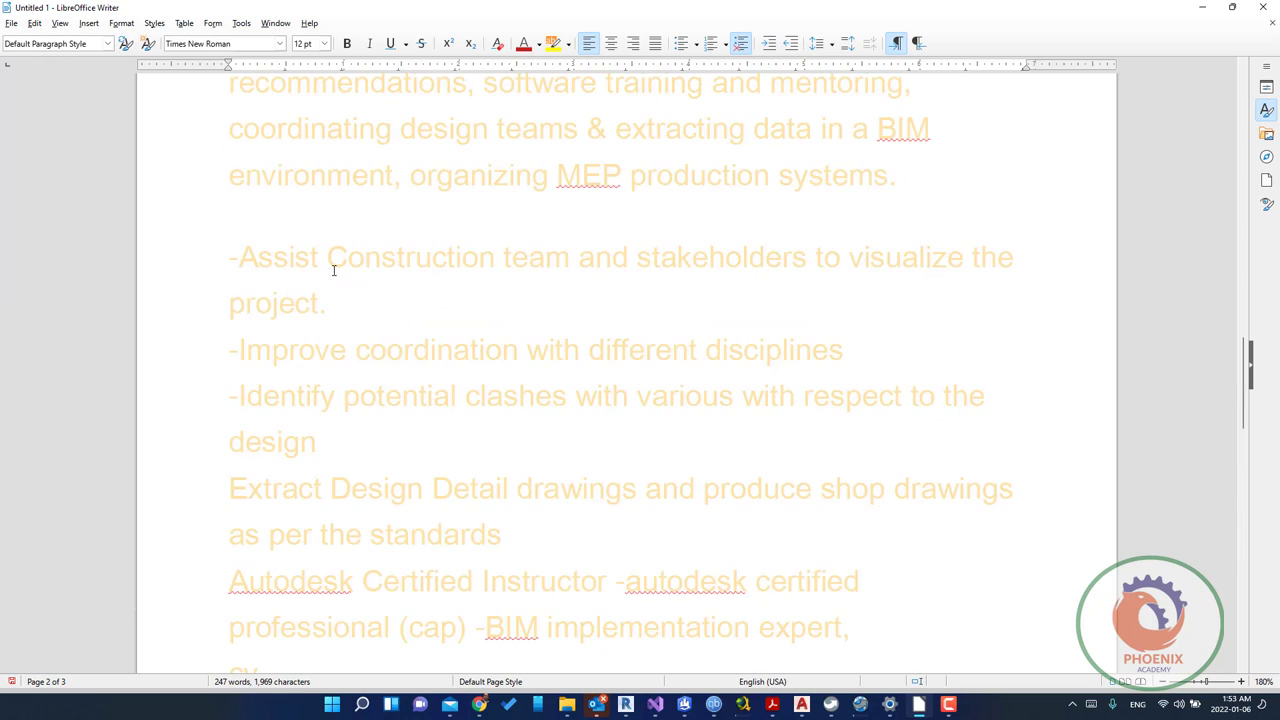
pyautogui.scroll(5, 334, 270)
pyautogui.scroll(5, 334, 270)
pyautogui.scroll(5, 334, 270)
pyautogui.scroll(5, 334, 270)
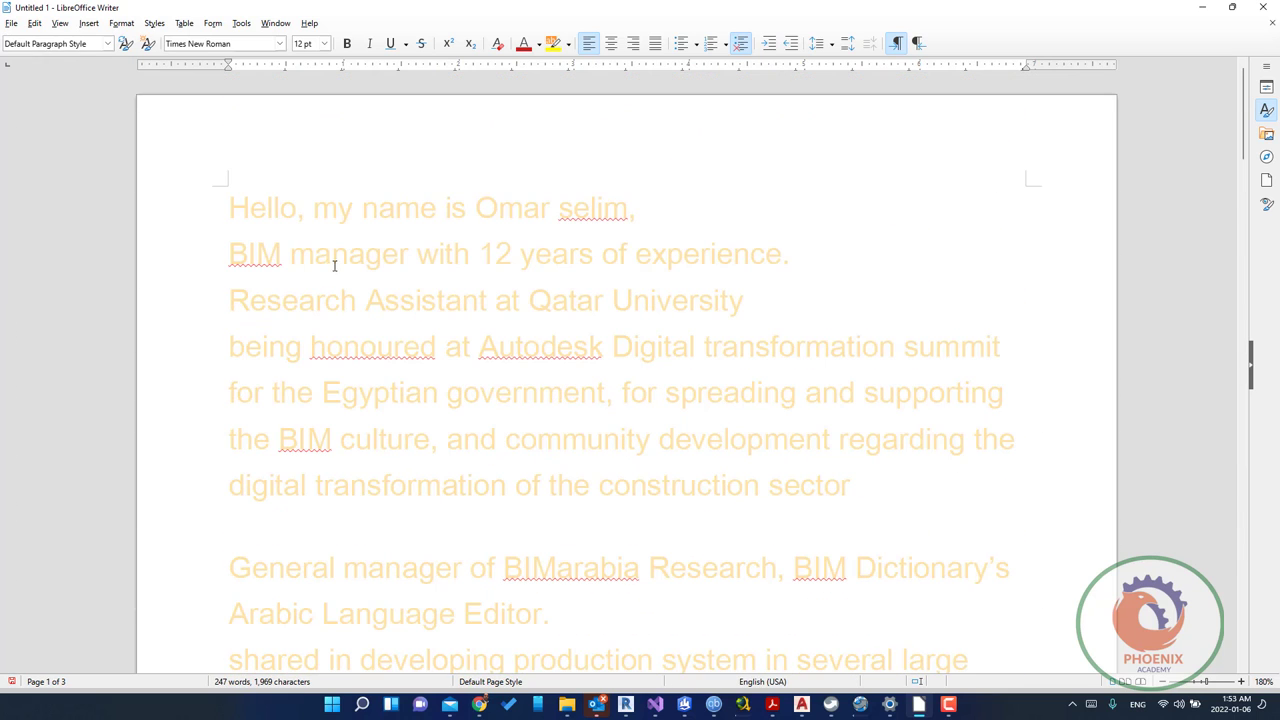
# Style the first three bio lines as Heading 1 after briefly trying Title.
pyautogui.click(233, 208)
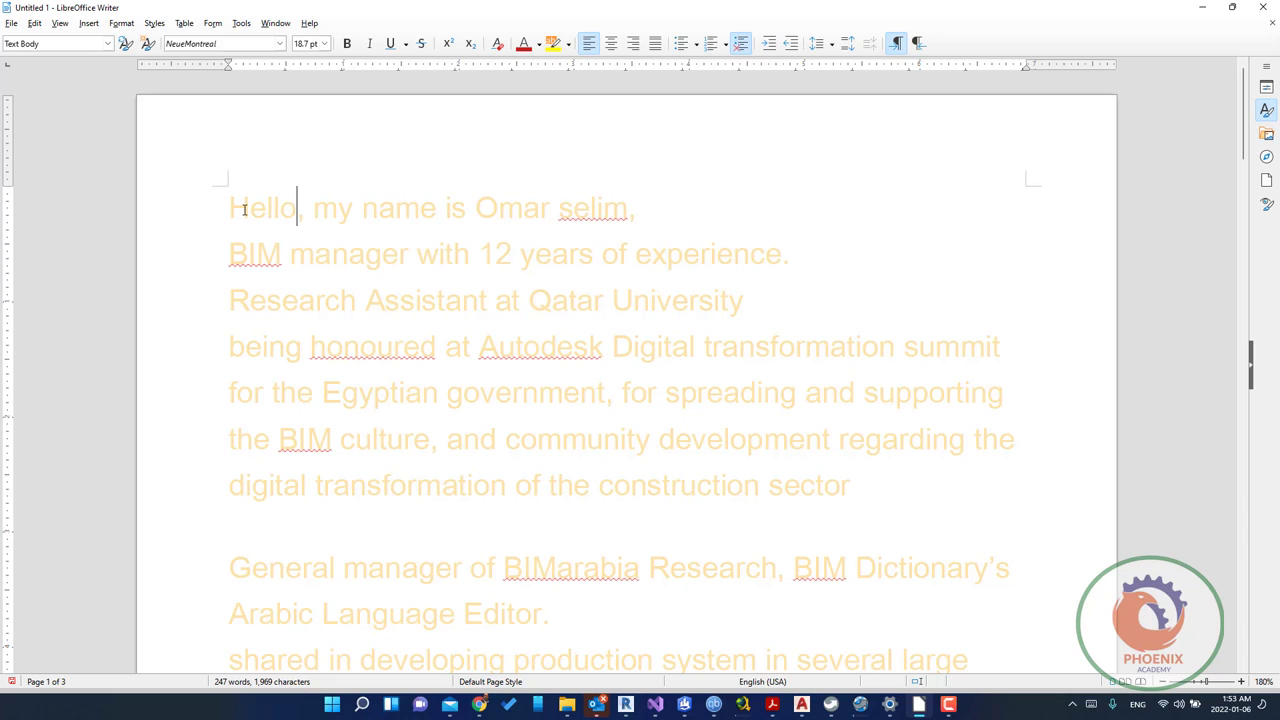
pyautogui.moveTo(239, 208)
pyautogui.mouseDown()
pyautogui.moveTo(400, 251)
pyautogui.moveTo(786, 266)
pyautogui.moveTo(814, 306)
pyautogui.mouseUp()
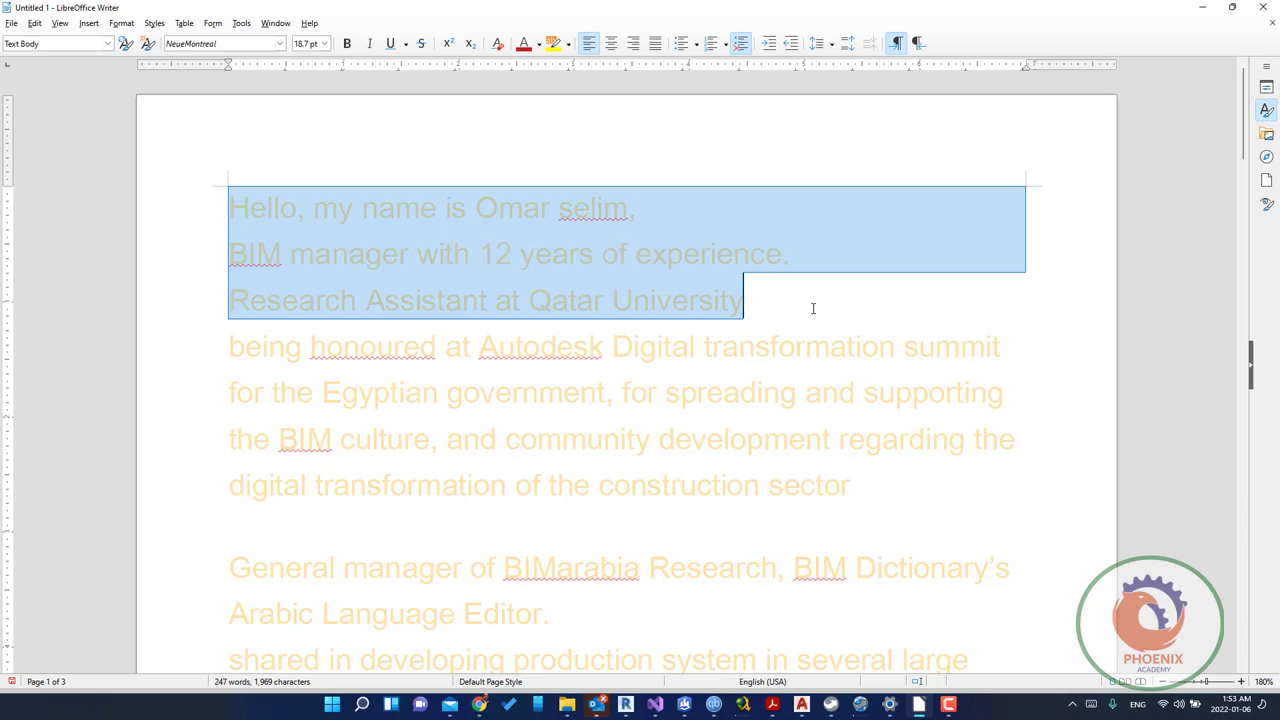
pyautogui.click(107, 43)
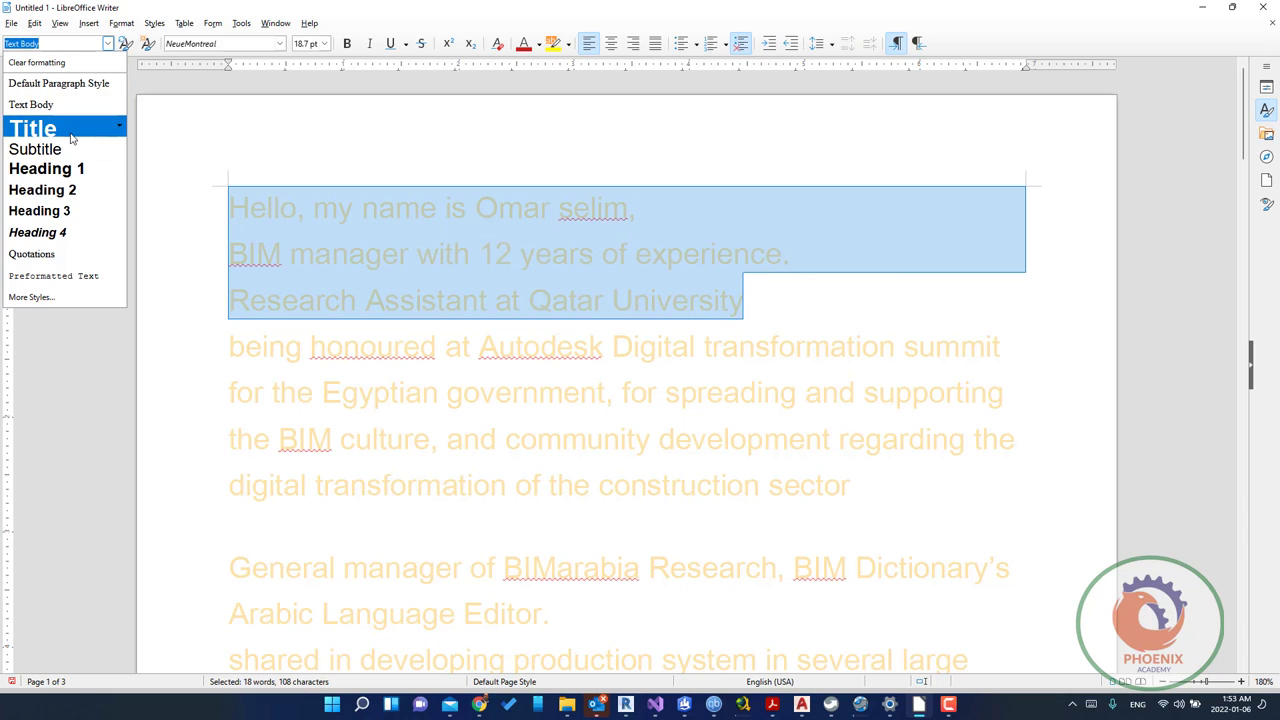
pyautogui.click(71, 130)
pyautogui.click(107, 43)
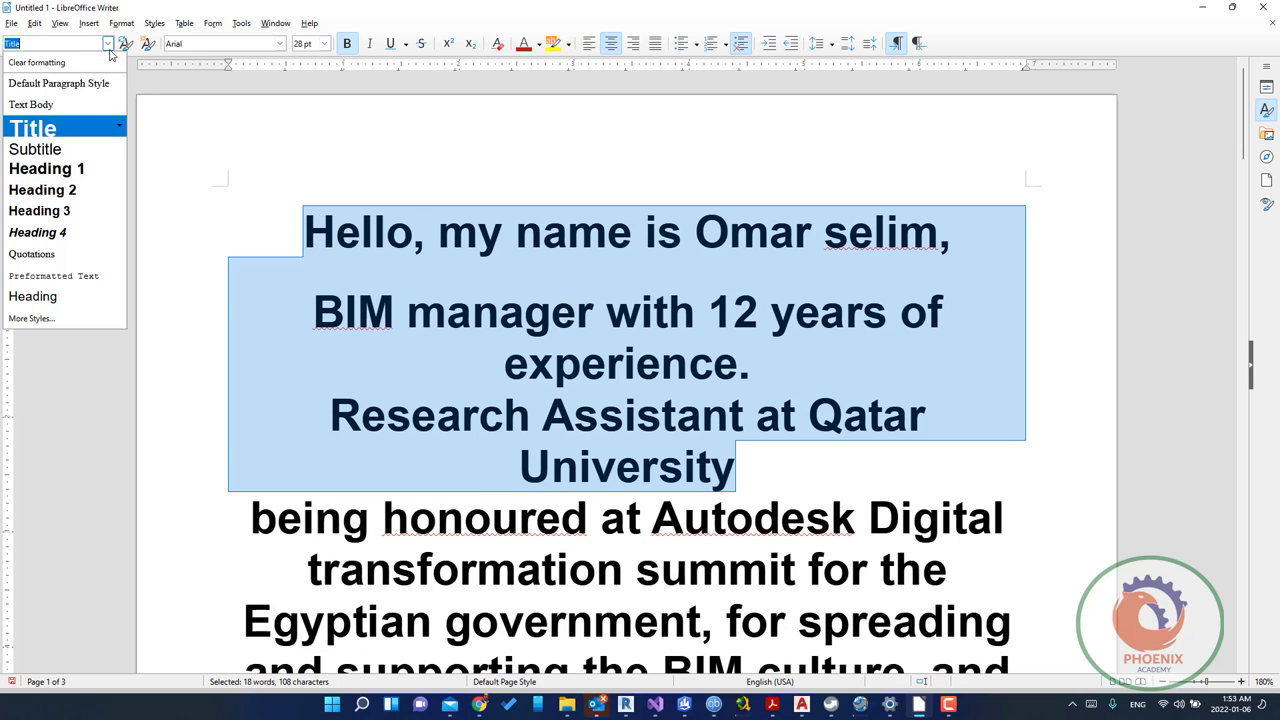
pyautogui.click(60, 165)
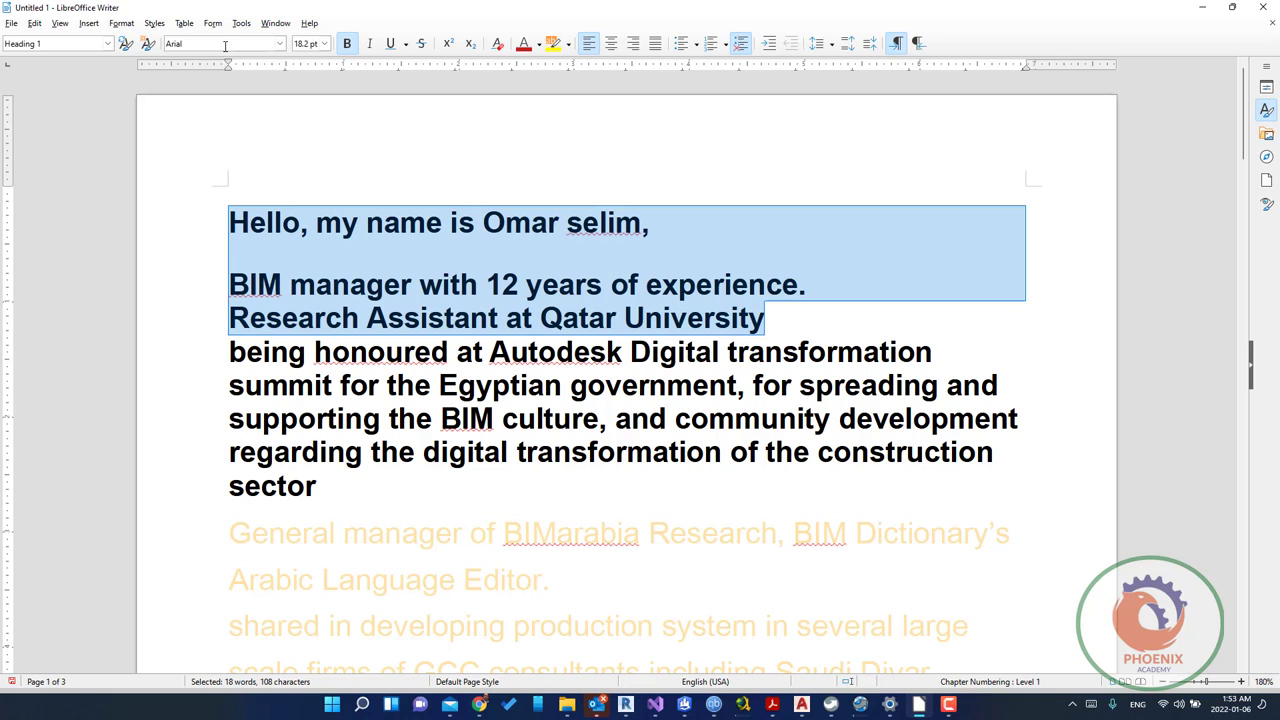
# Set the selected opening lines to Arial Narrow at 8 pt.
pyautogui.click(279, 43)
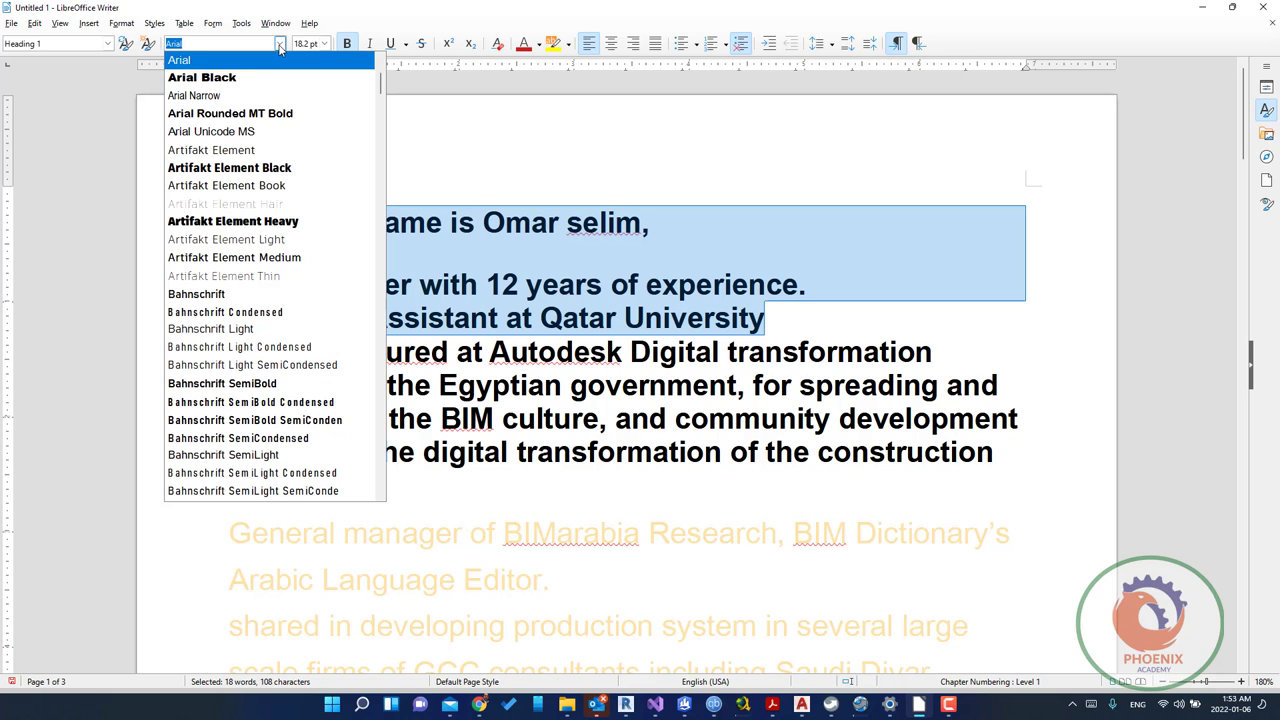
pyautogui.click(262, 296)
pyautogui.click(279, 43)
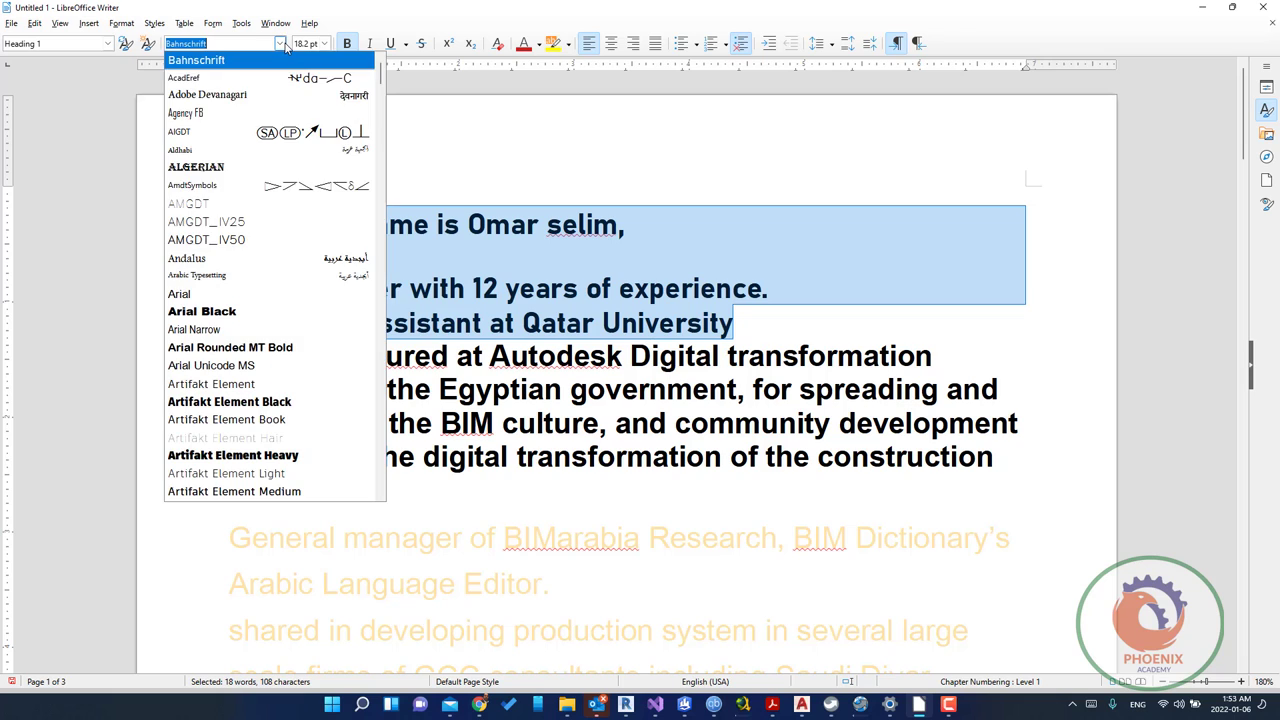
pyautogui.click(245, 330)
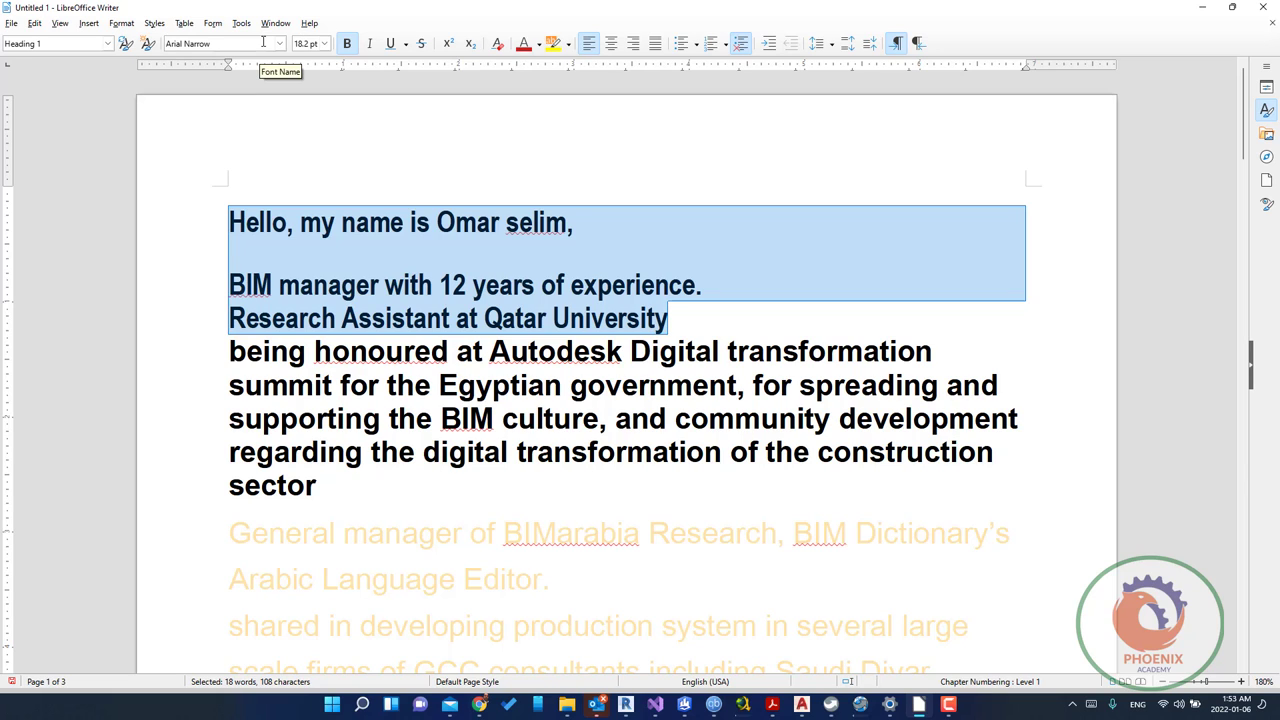
pyautogui.click(325, 44)
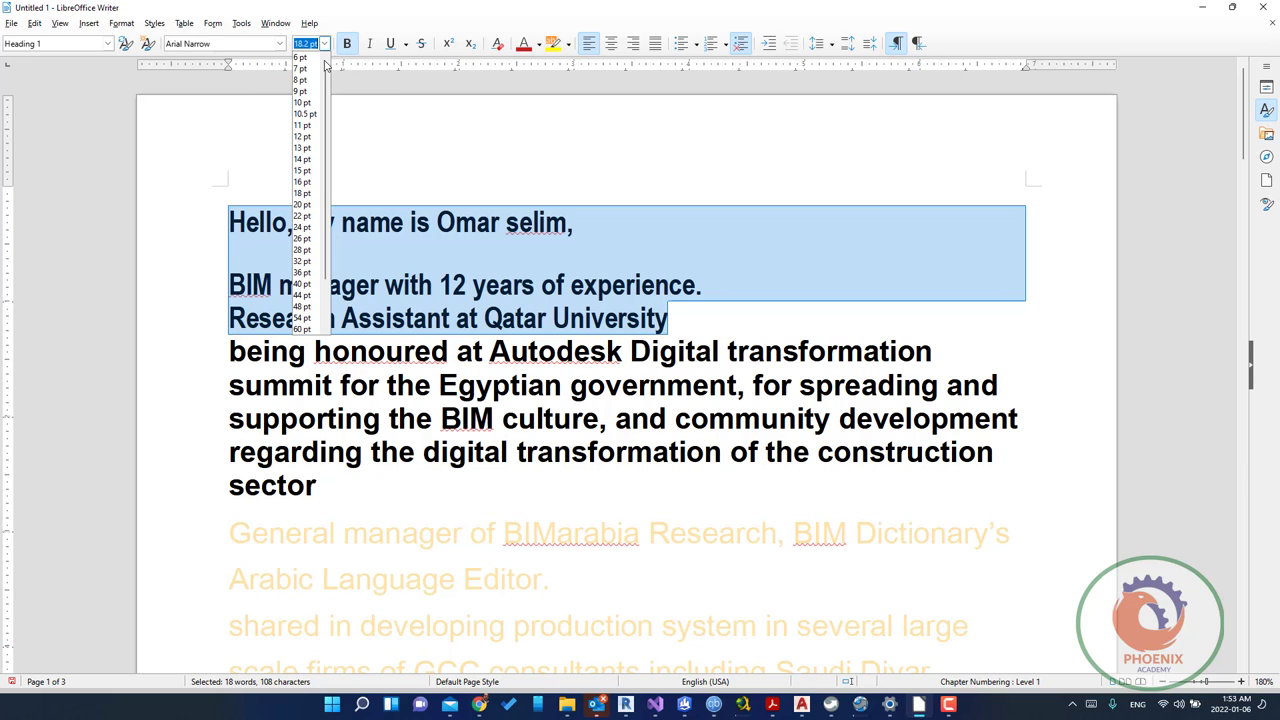
pyautogui.click(303, 80)
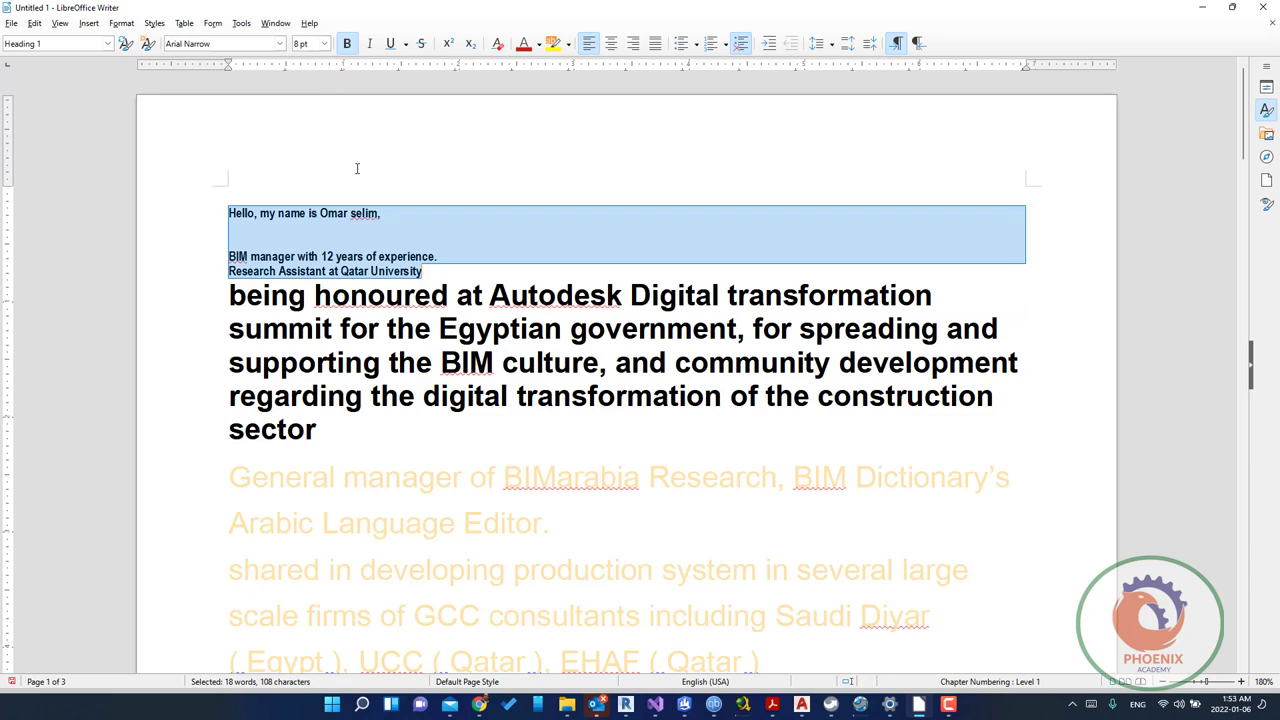
# Keep the lines bold after testing italic, underline and superscript, then deselect them.
pyautogui.click(348, 44)
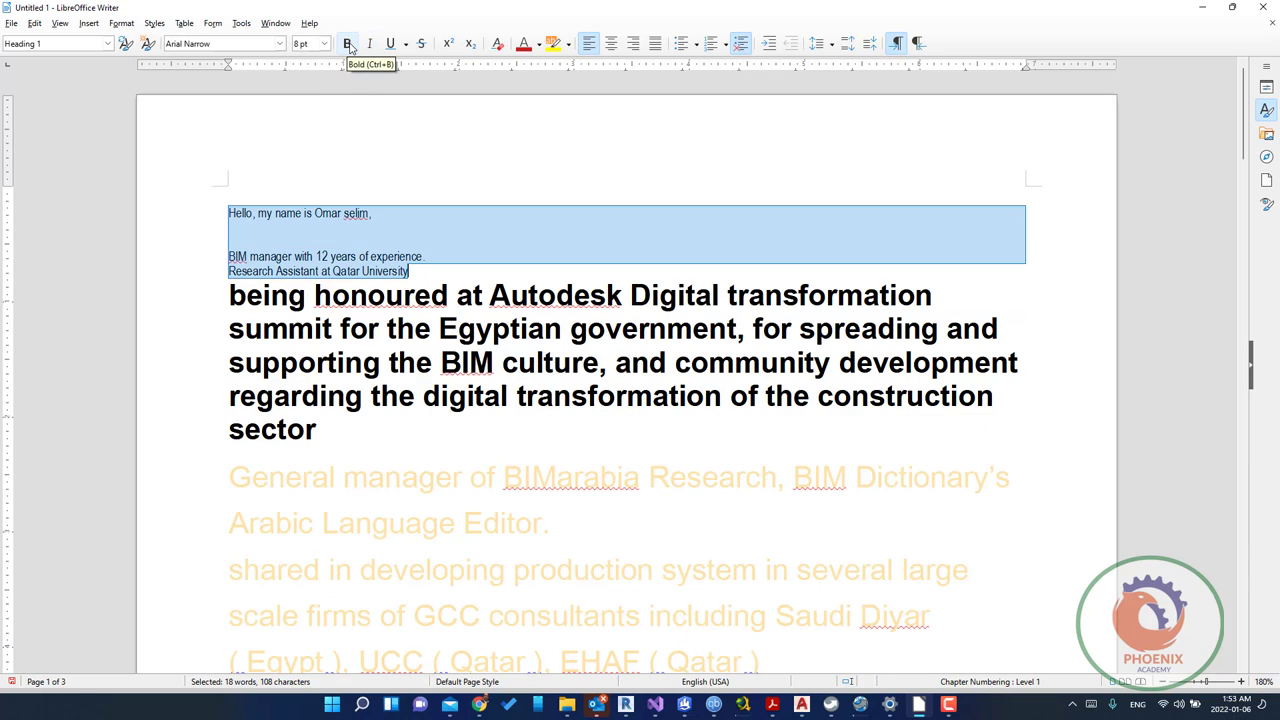
pyautogui.click(348, 44)
pyautogui.click(348, 44)
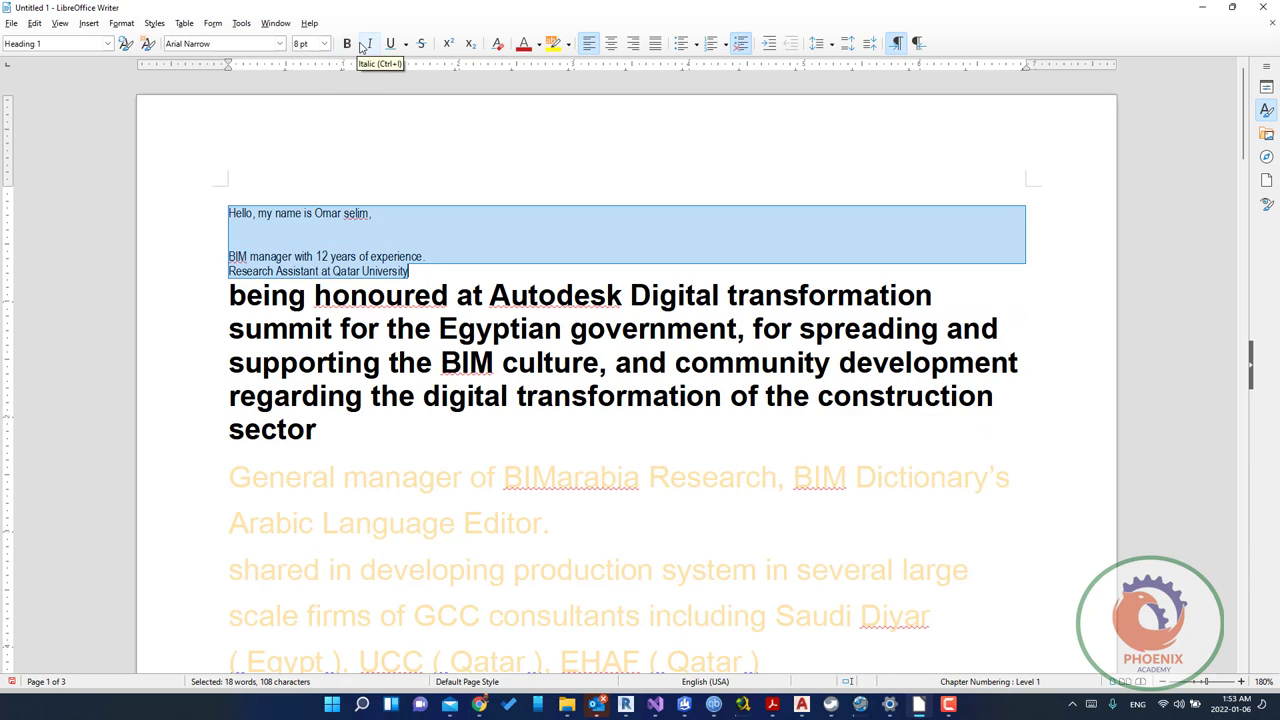
pyautogui.click(348, 44)
pyautogui.click(367, 44)
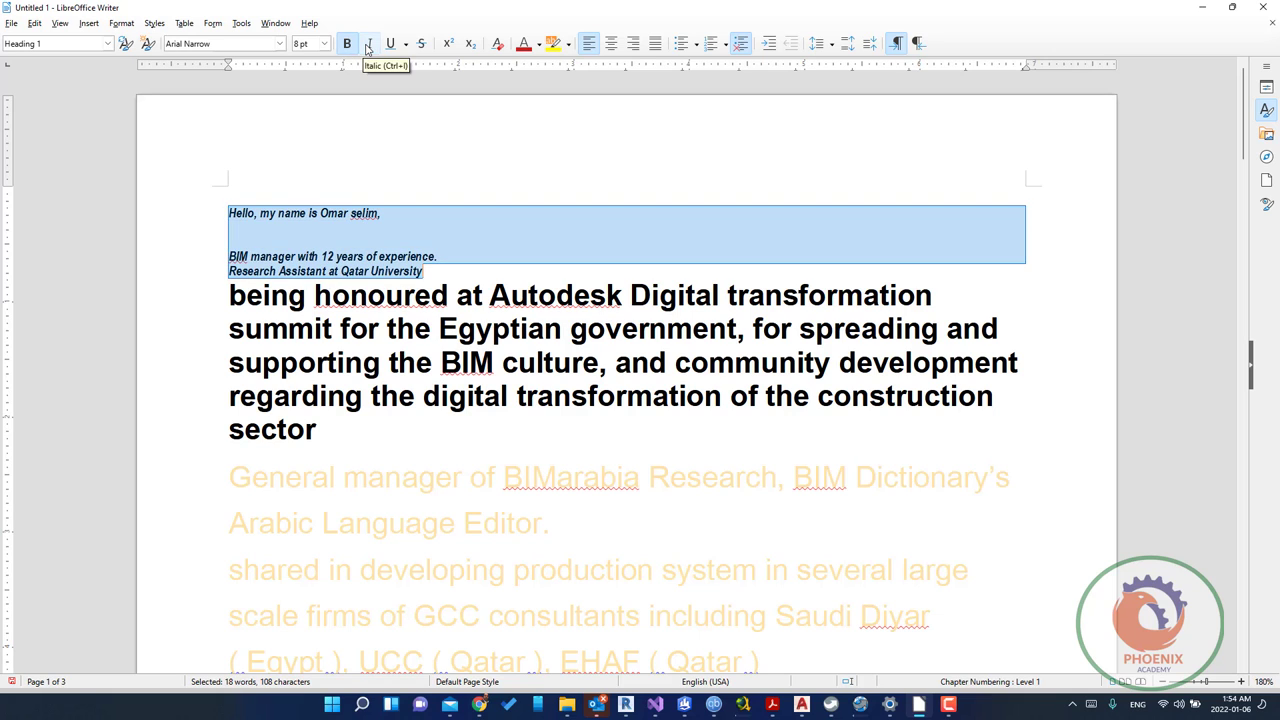
pyautogui.click(367, 44)
pyautogui.click(390, 44)
pyautogui.click(390, 44)
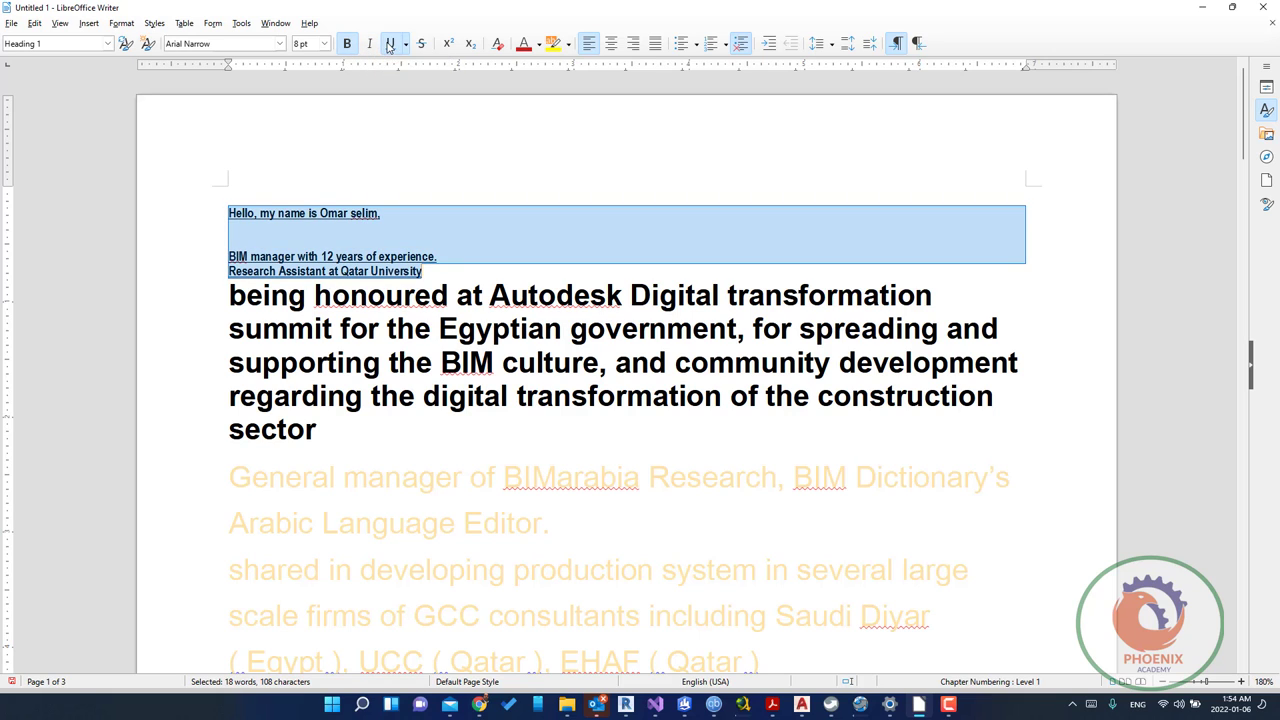
pyautogui.click(421, 44)
pyautogui.click(421, 44)
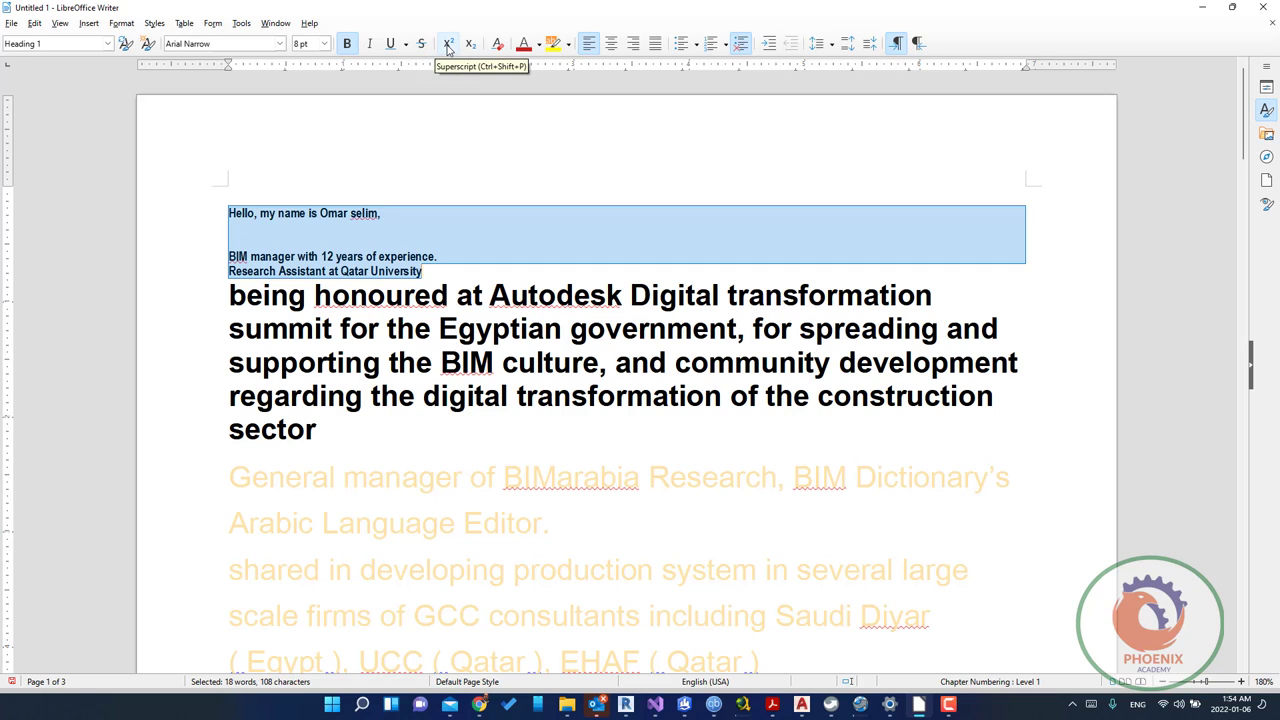
pyautogui.click(447, 45)
pyautogui.click(448, 45)
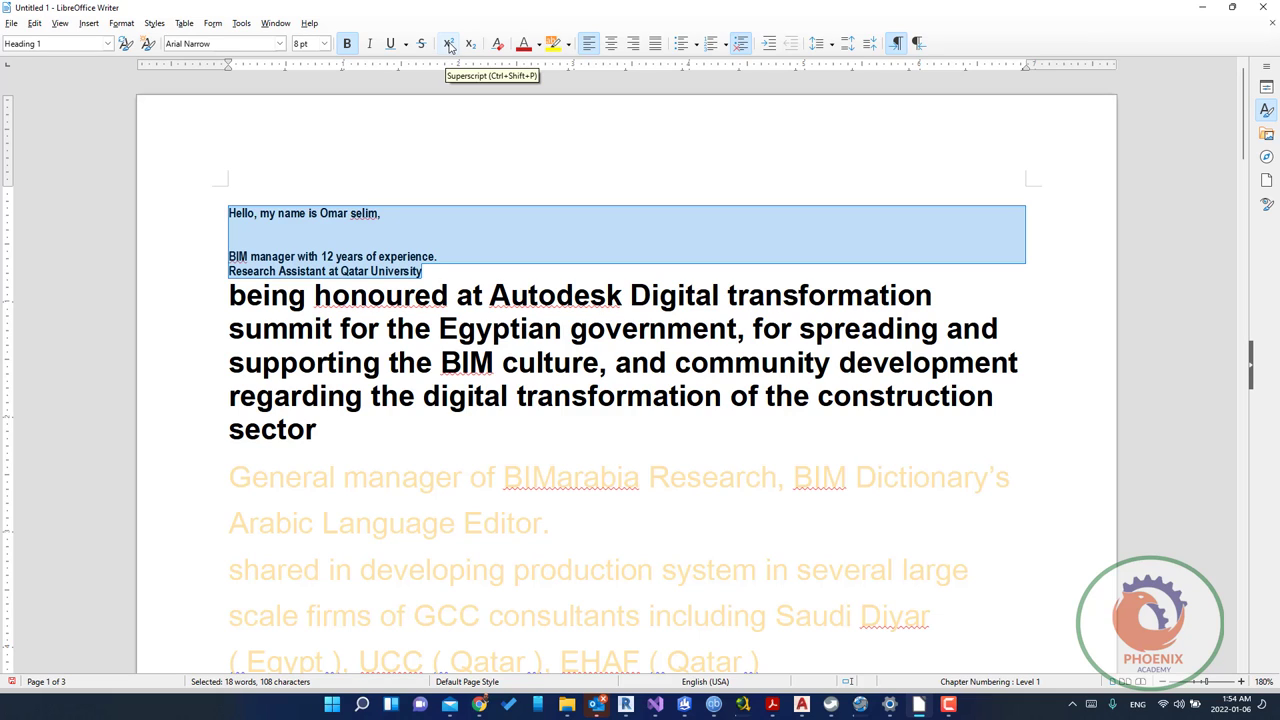
pyautogui.click(537, 295)
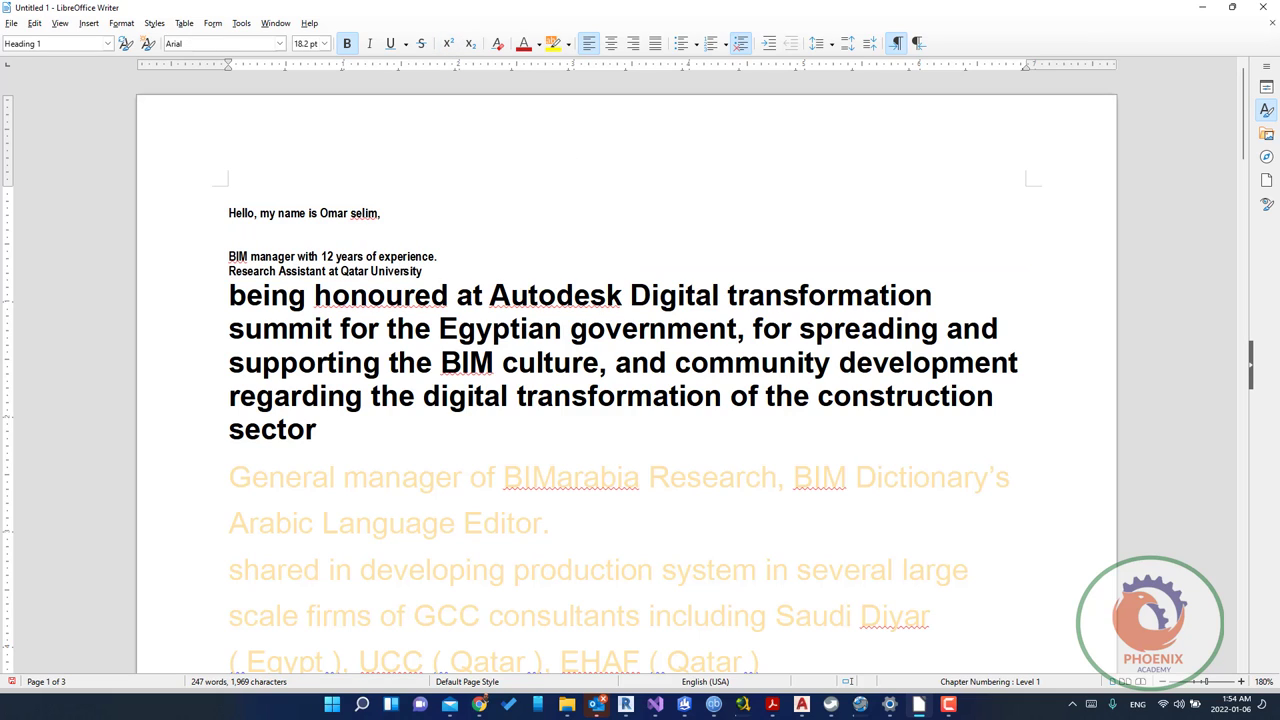
# Colour 'at Autodesk Digital' pink after clearing its trial superscript formatting.
pyautogui.moveTo(456, 295); pyautogui.dragTo(722, 295)
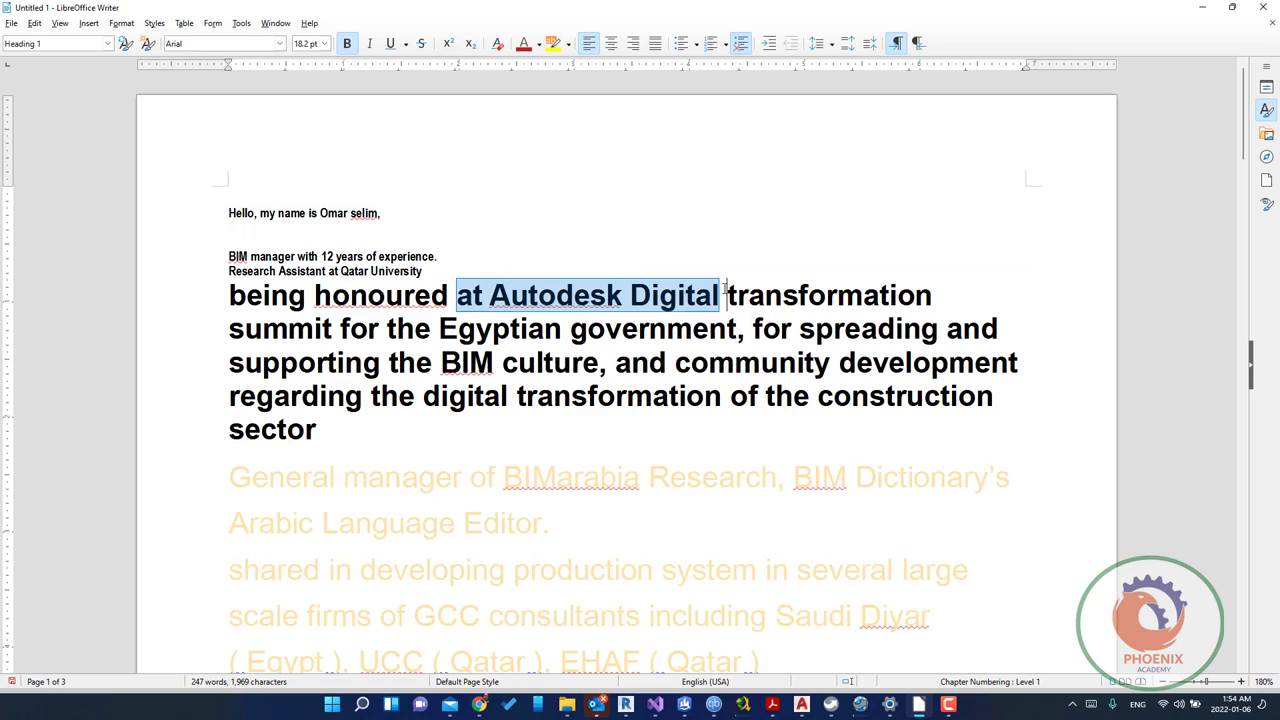
pyautogui.click(448, 45)
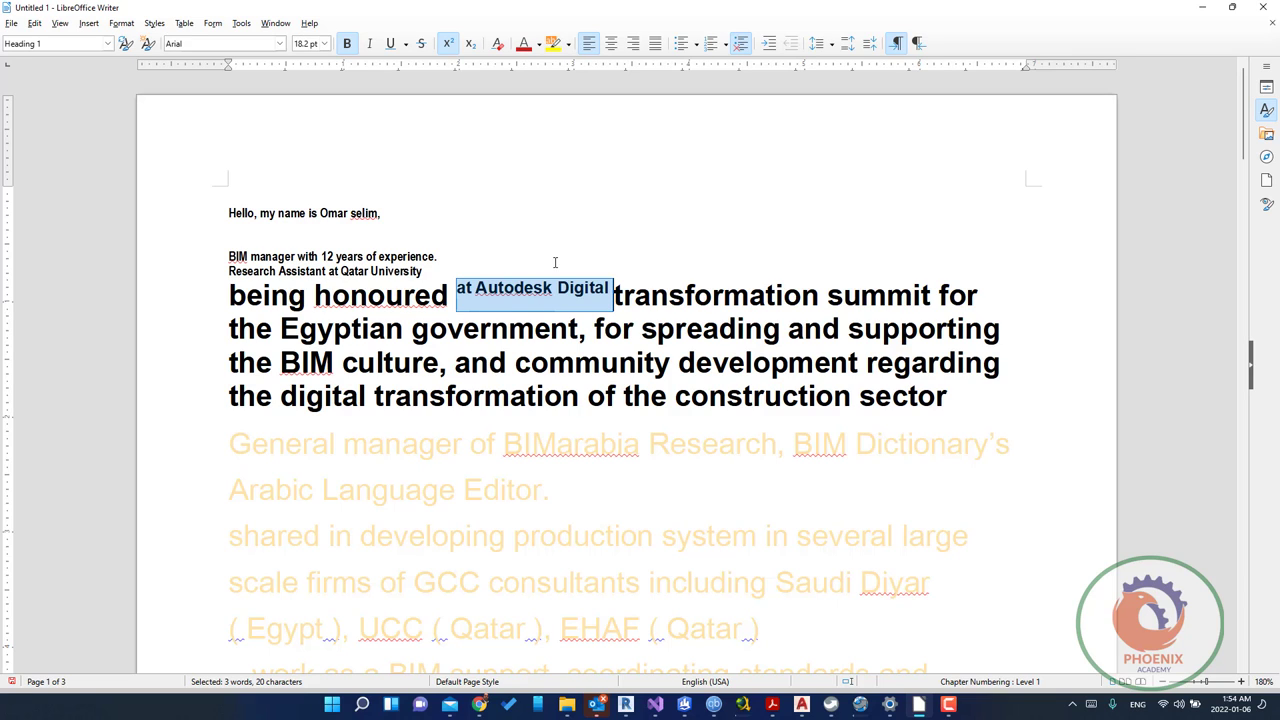
pyautogui.click(497, 45)
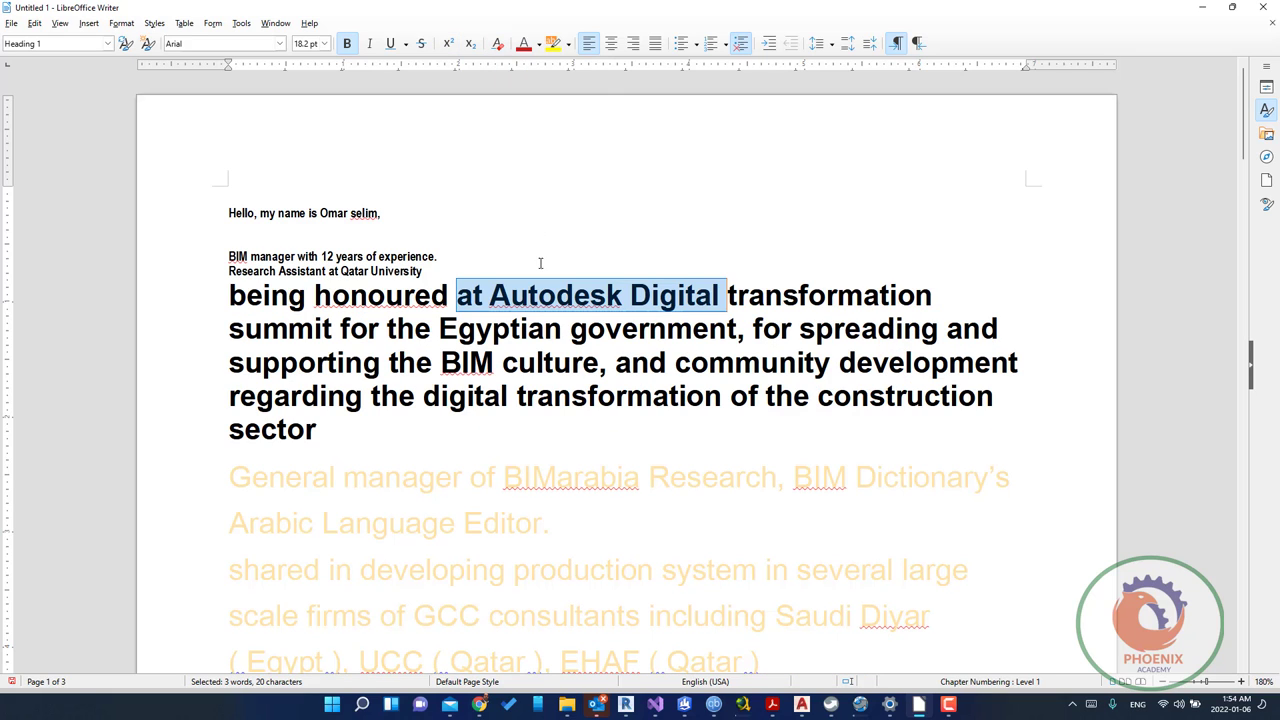
pyautogui.click(539, 50)
pyautogui.click(578, 170)
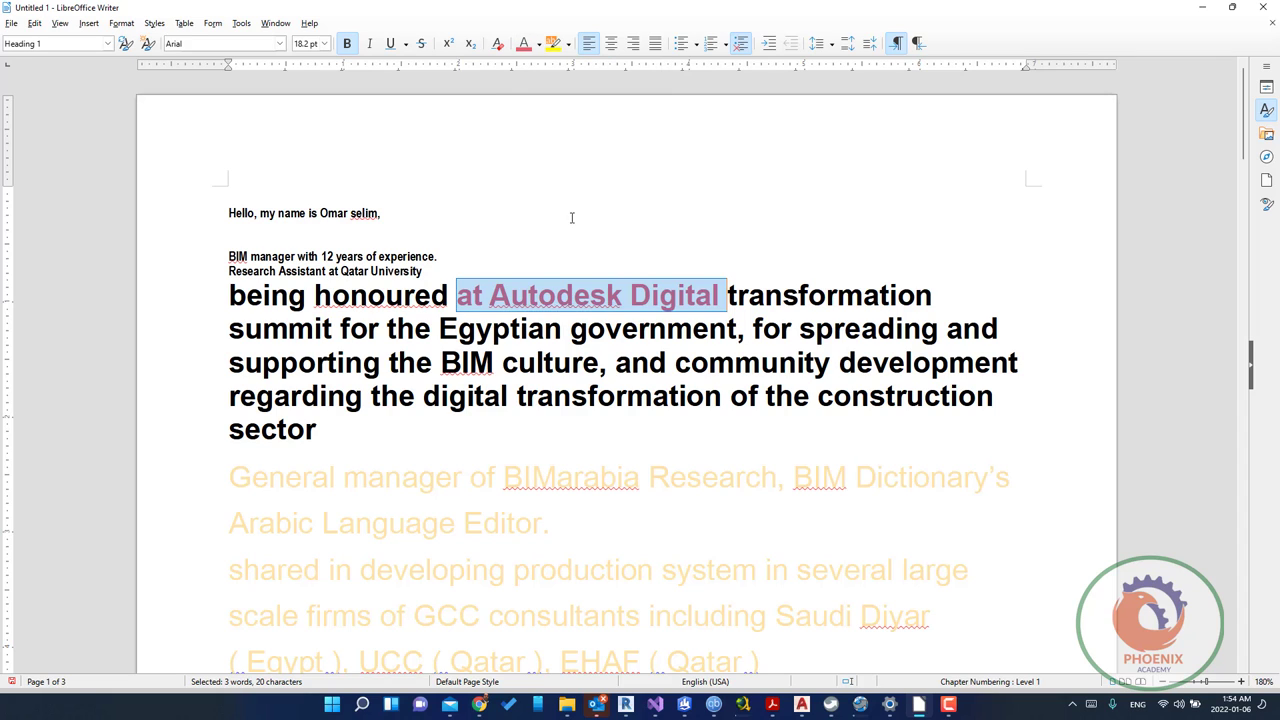
pyautogui.click(546, 312)
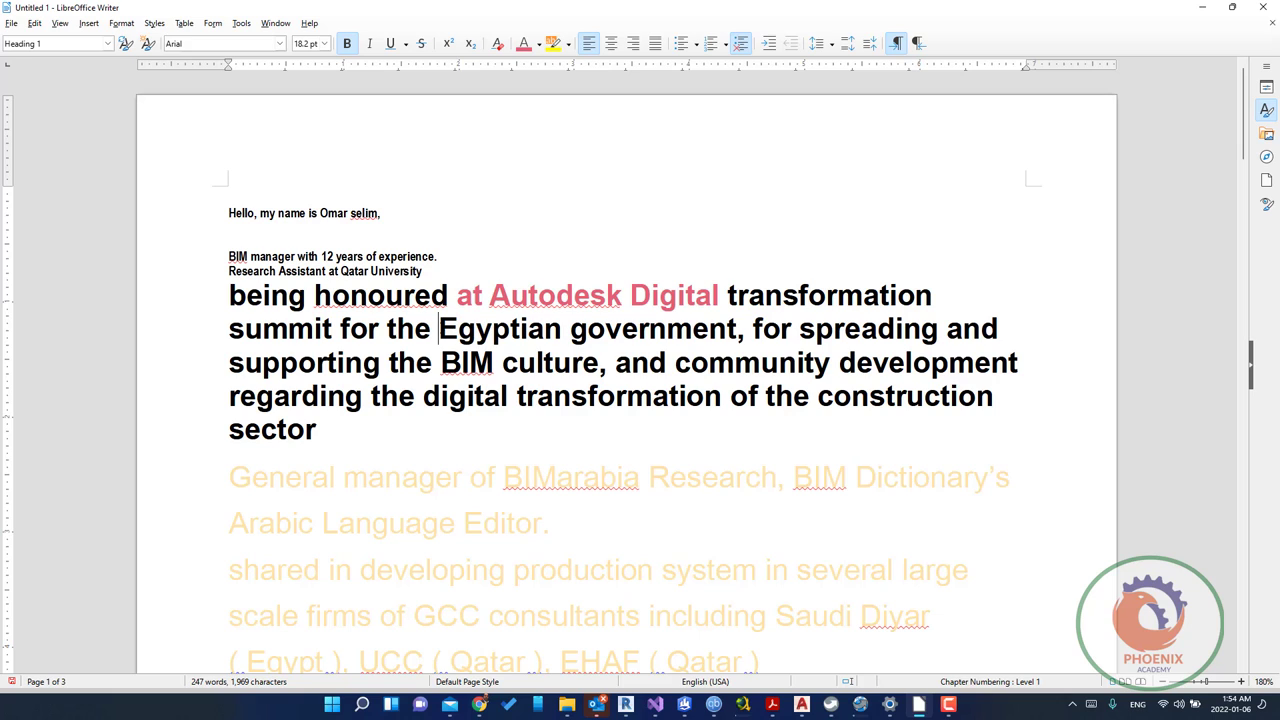
# Give 'Egyptian government' a yellow highlight.
pyautogui.moveTo(437, 328); pyautogui.dragTo(737, 318)
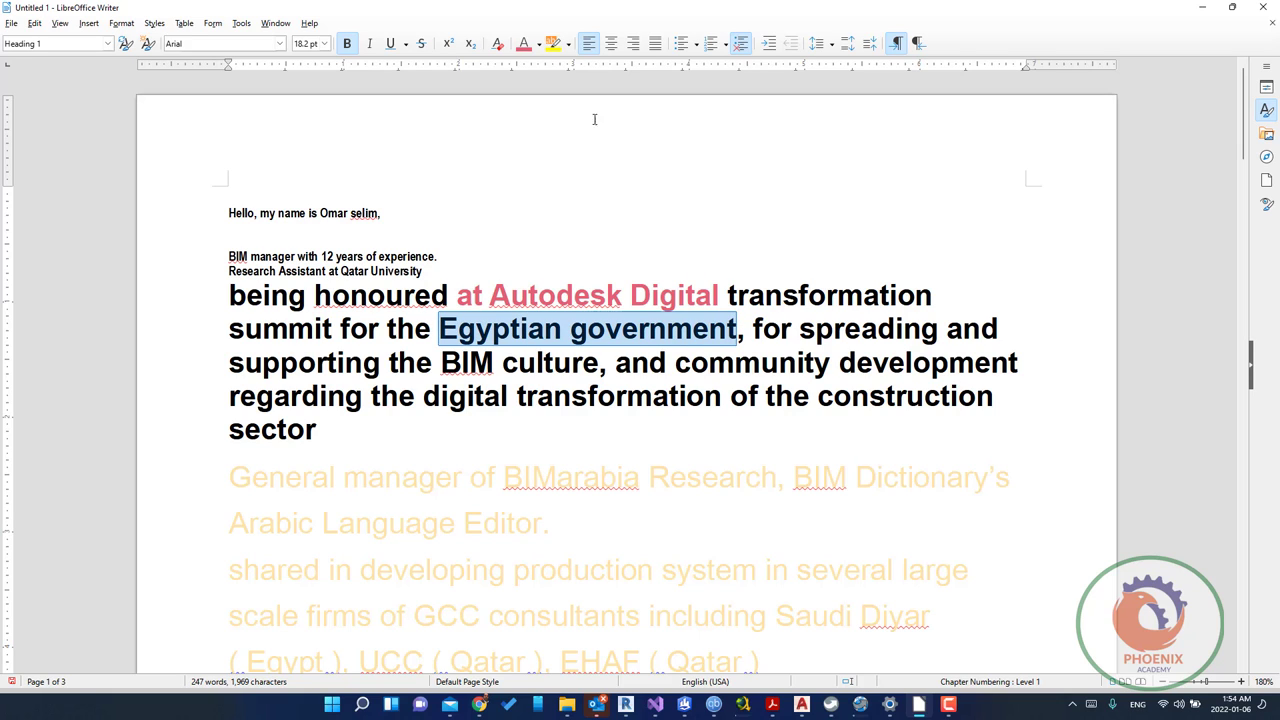
pyautogui.click(553, 43)
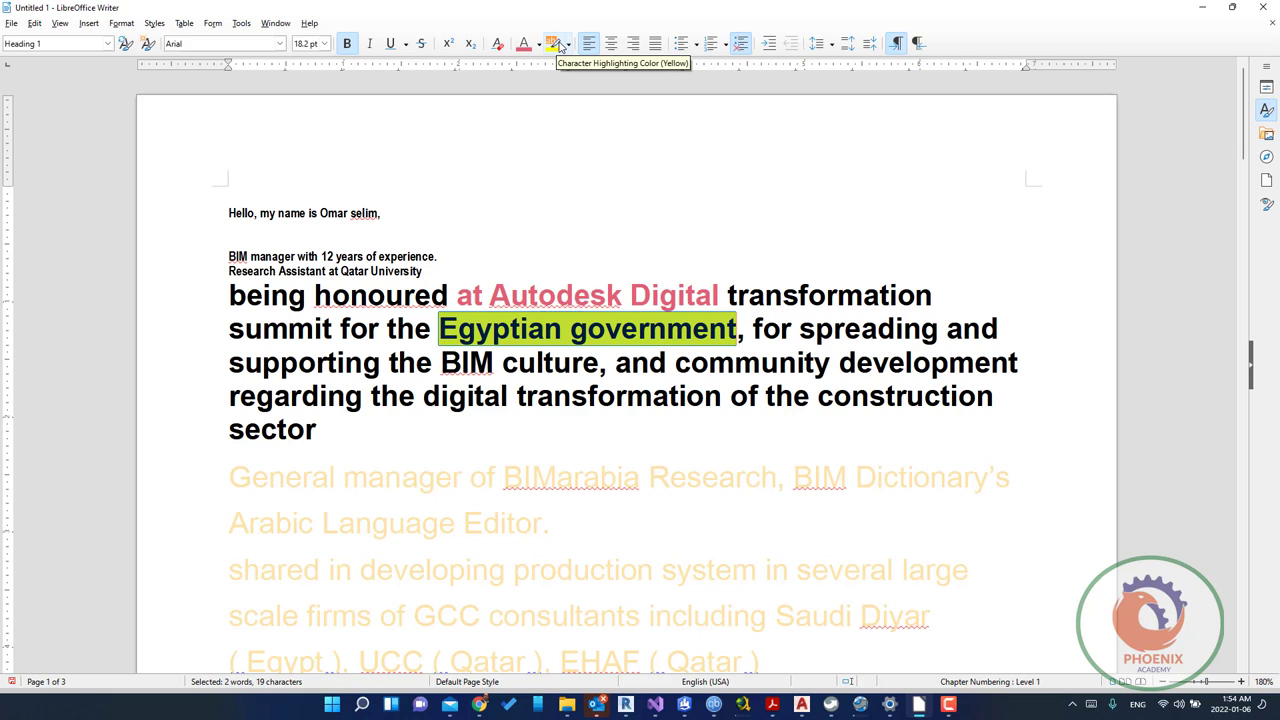
pyautogui.click(576, 322)
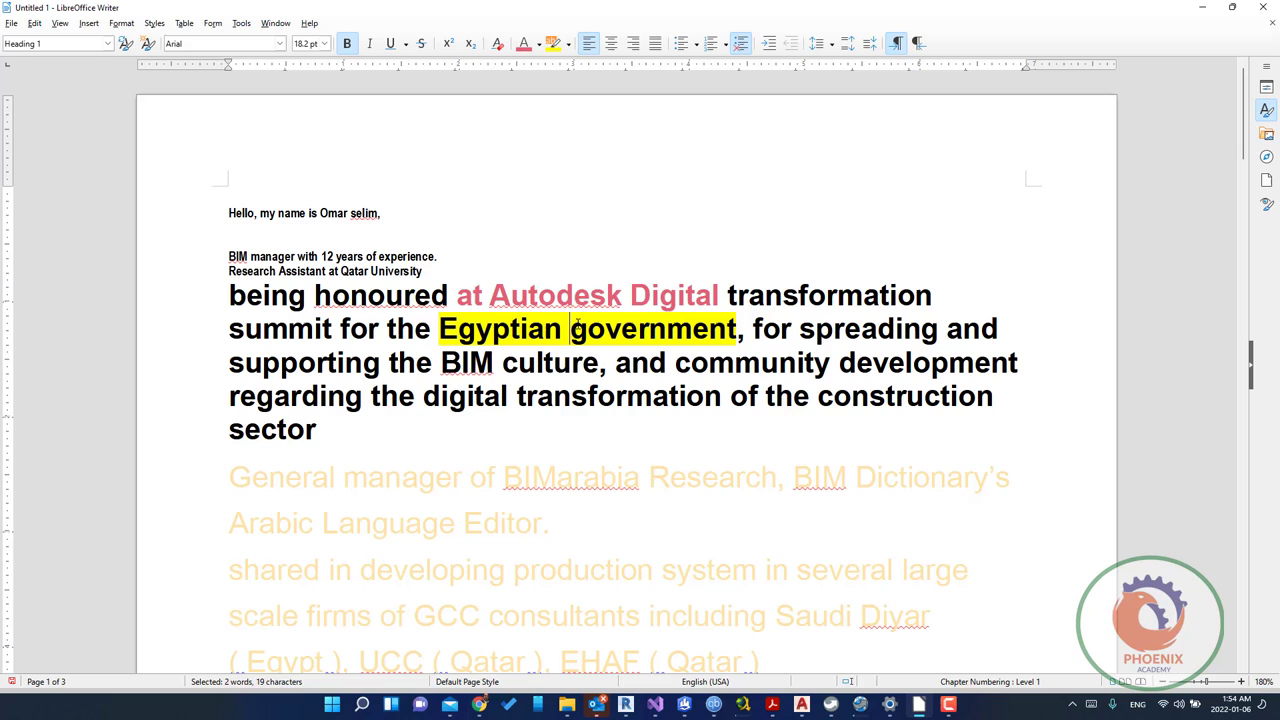
# Justify the heading paragraph and two small lines, after trying centre and right alignment.
pyautogui.click(610, 43)
pyautogui.click(634, 44)
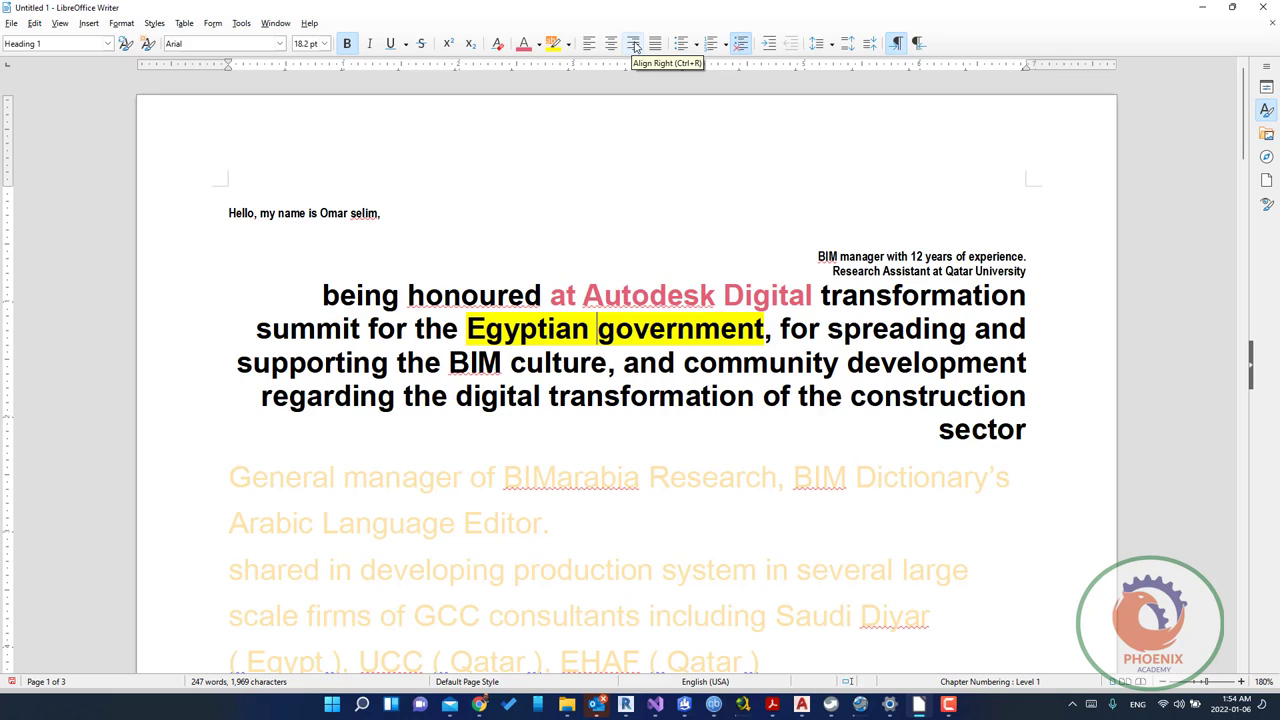
pyautogui.click(655, 44)
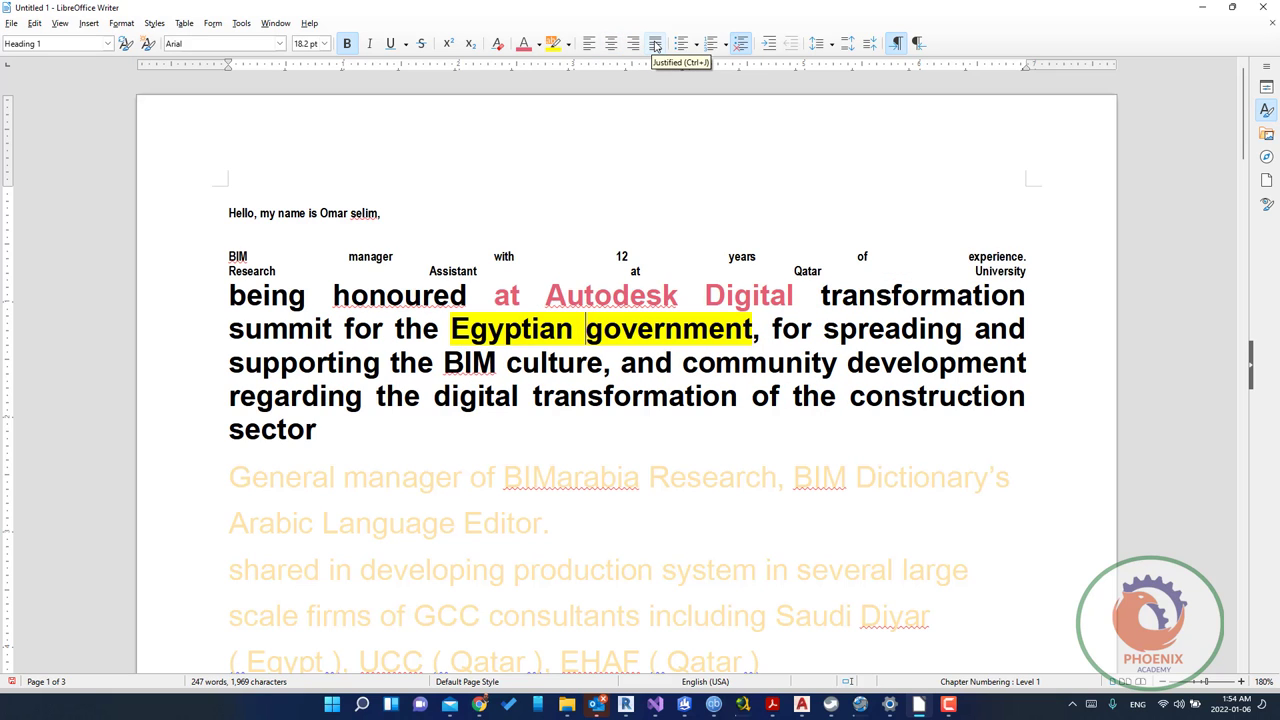
# Left-align the opening lines and try arrow bullets on the first two lines.
pyautogui.click(592, 43)
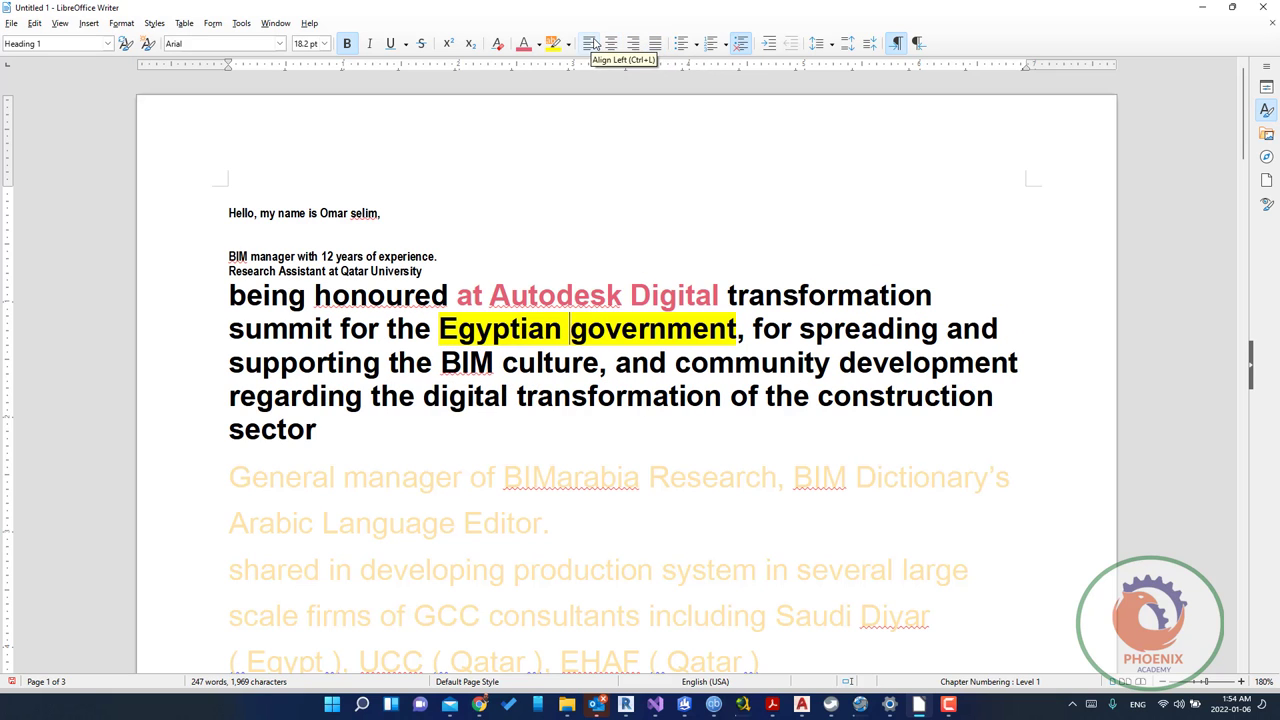
pyautogui.click(697, 45)
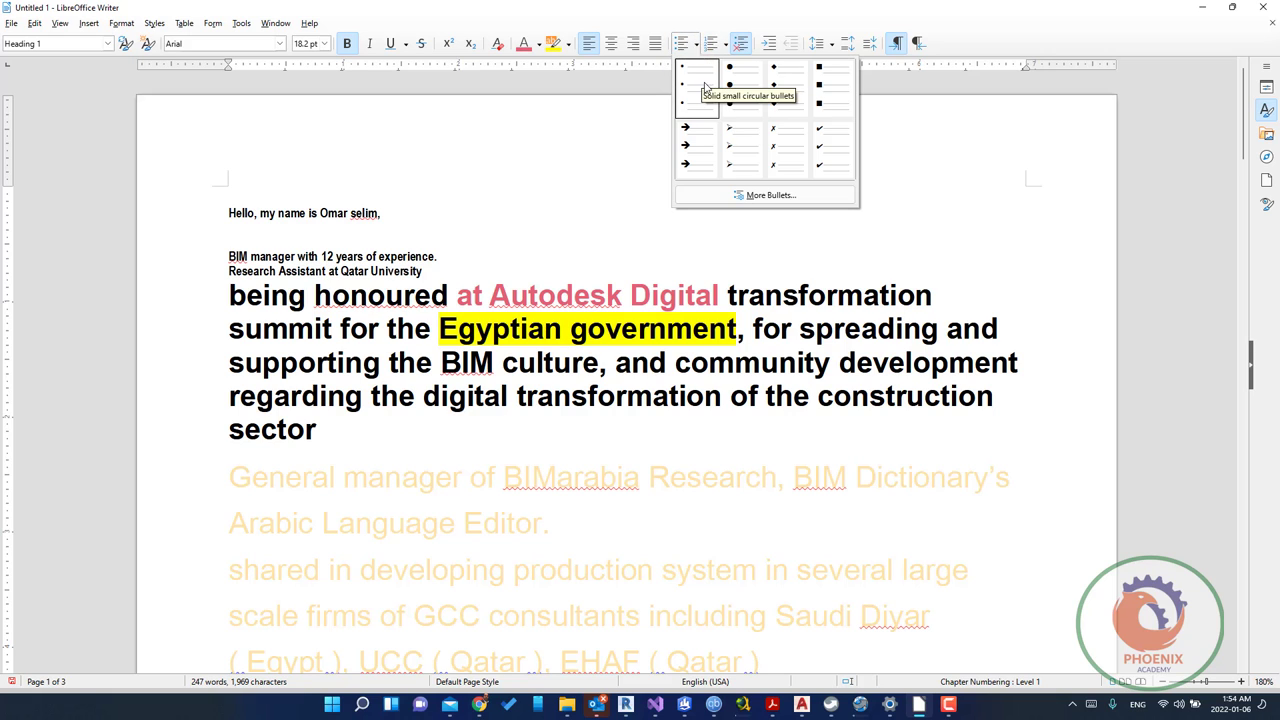
pyautogui.click(705, 150)
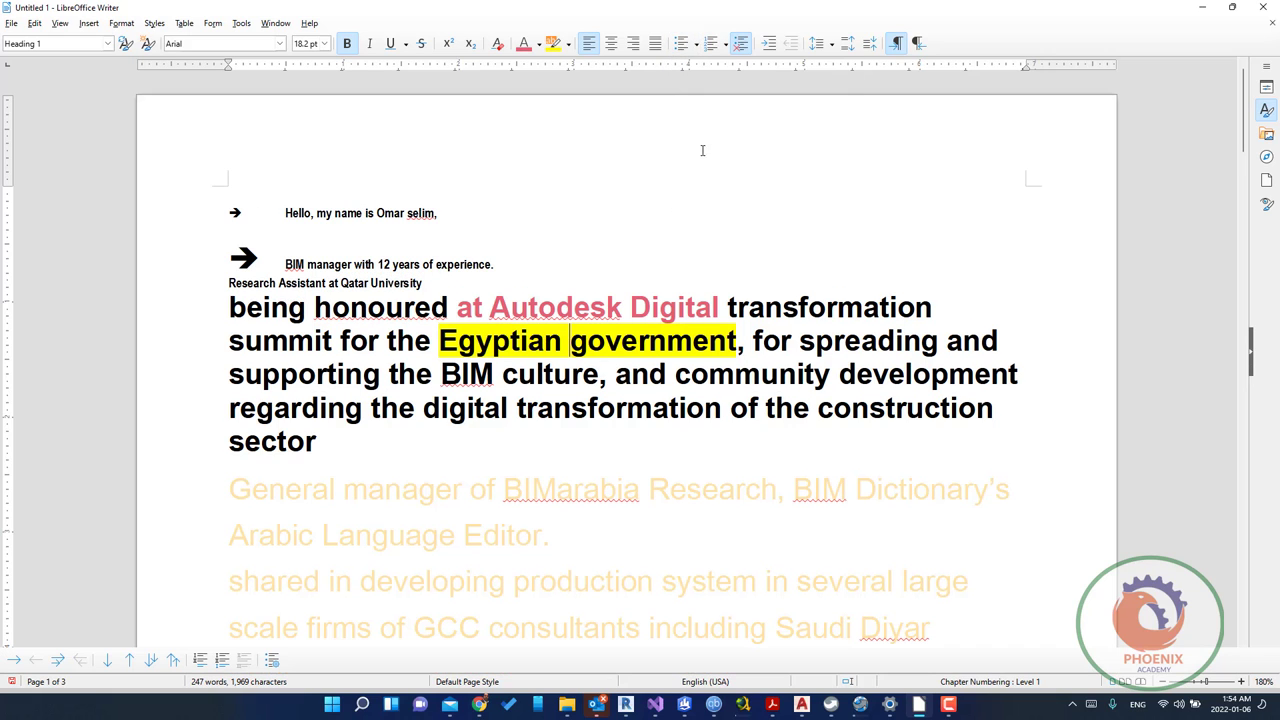
# Select the whole document and toggle the unordered list off so no bullets remain.
pyautogui.hotkey('ctrl', 'a')
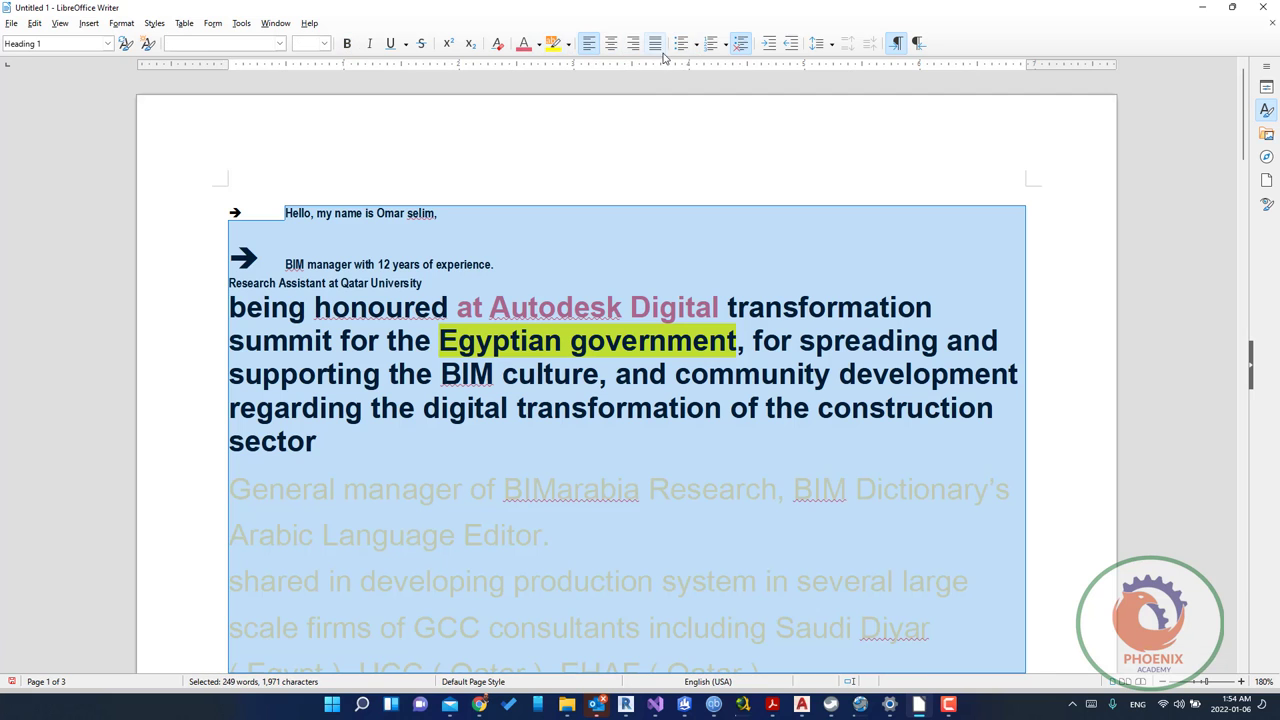
pyautogui.click(677, 50)
pyautogui.scroll(3, 634, 151)
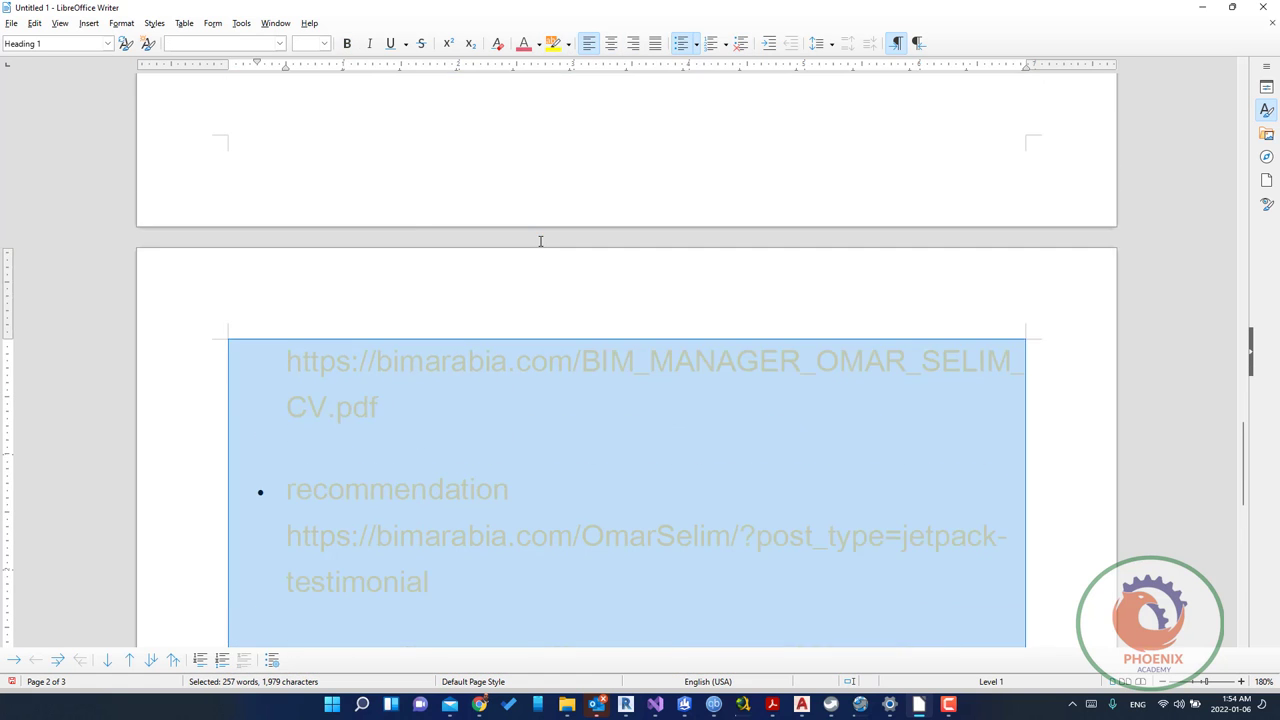
pyautogui.scroll(5, 537, 237)
pyautogui.scroll(3, 529, 160)
pyautogui.click(700, 45)
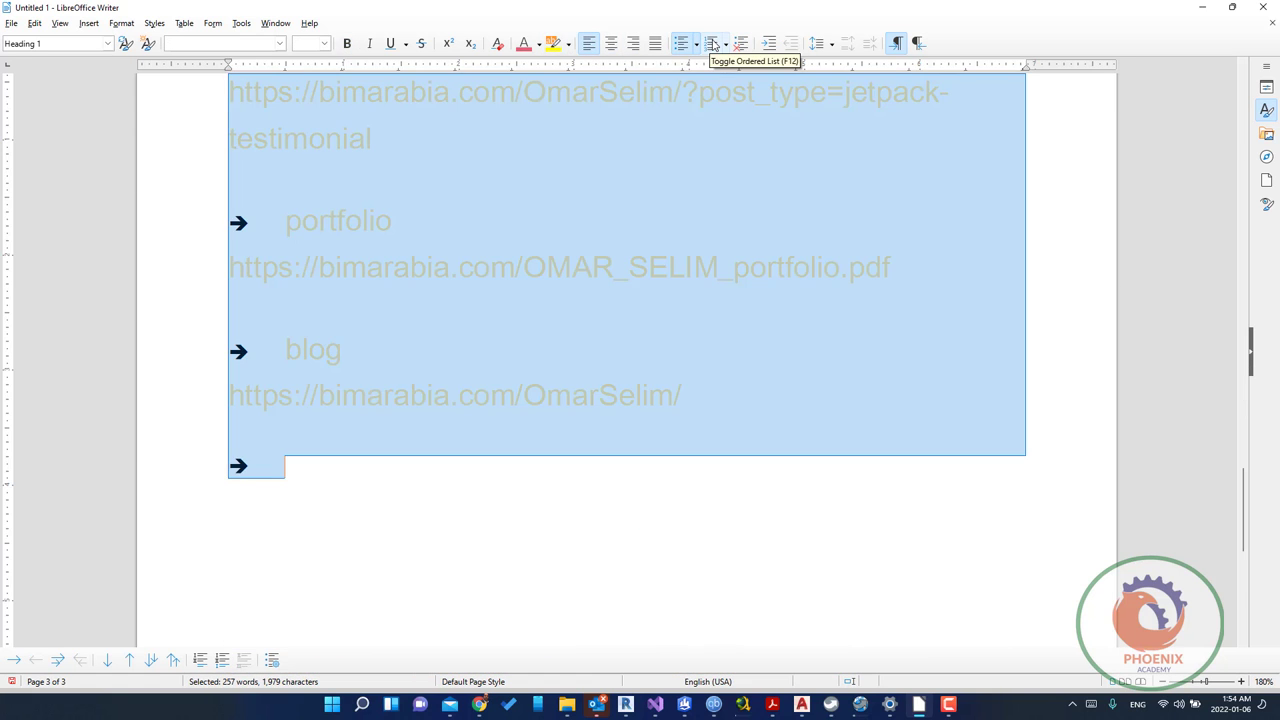
pyautogui.click(683, 43)
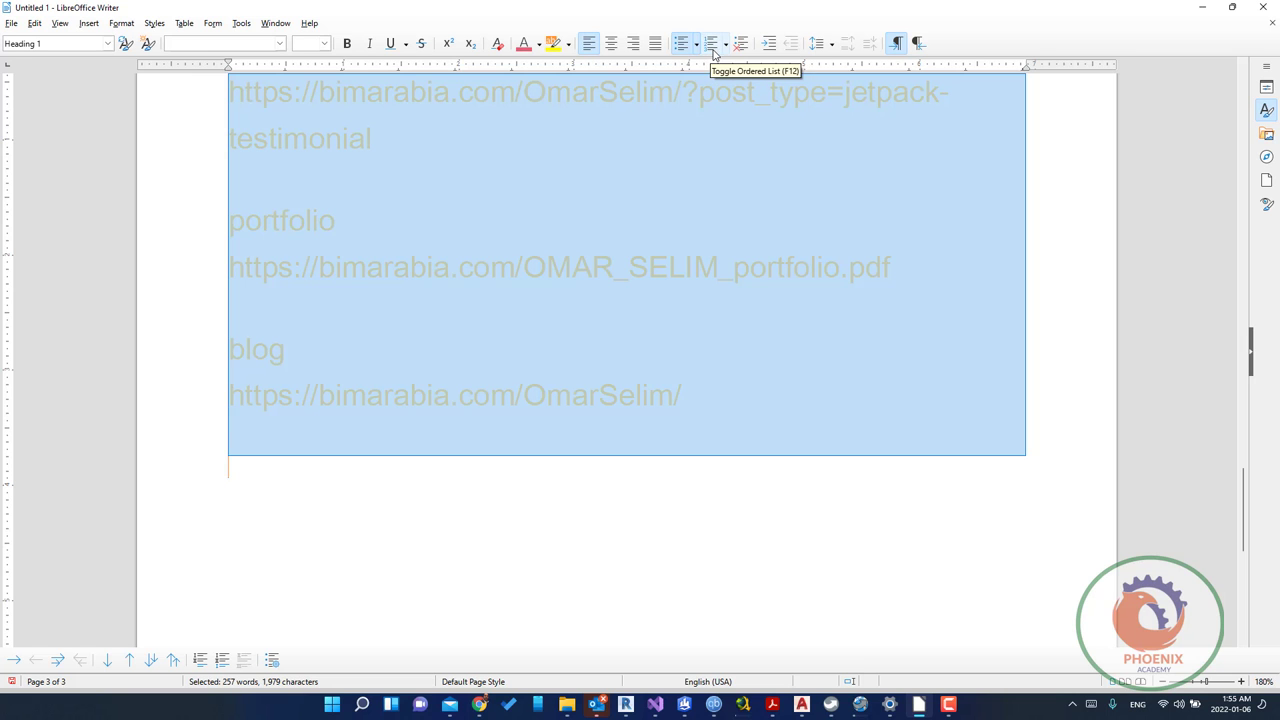
# Return to the top, clear the selection, and select the heading text from Autodesk upward.
pyautogui.scroll(3, 652, 292)
pyautogui.scroll(5, 650, 298)
pyautogui.scroll(3, 686, 177)
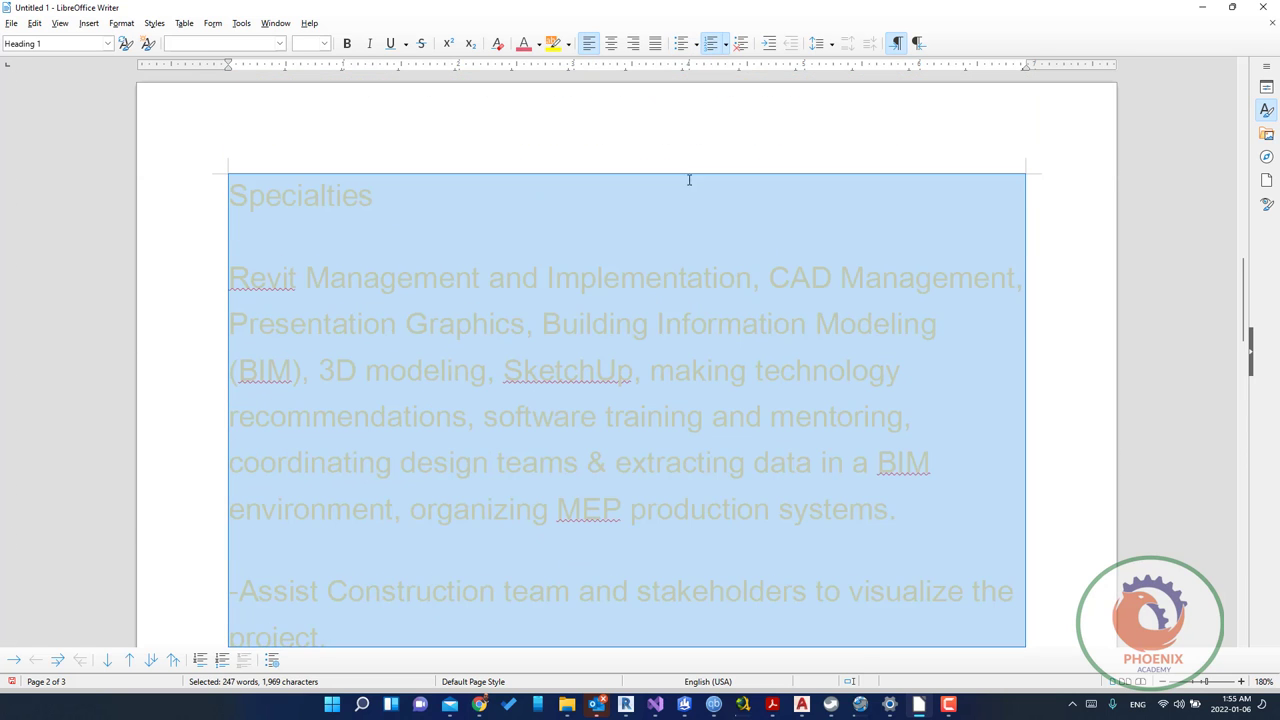
pyautogui.click(745, 45)
pyautogui.scroll(3, 679, 195)
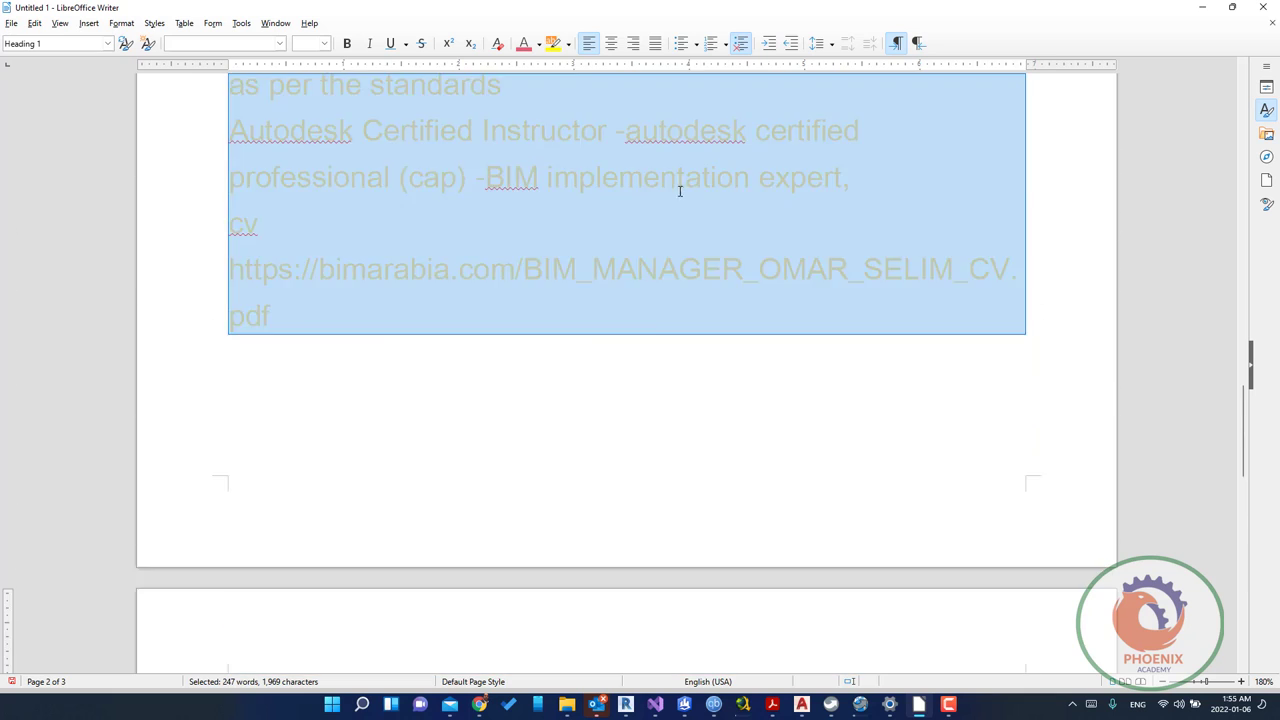
pyautogui.scroll(3, 680, 190)
pyautogui.scroll(7, 681, 190)
pyautogui.scroll(5, 681, 190)
pyautogui.scroll(4, 681, 190)
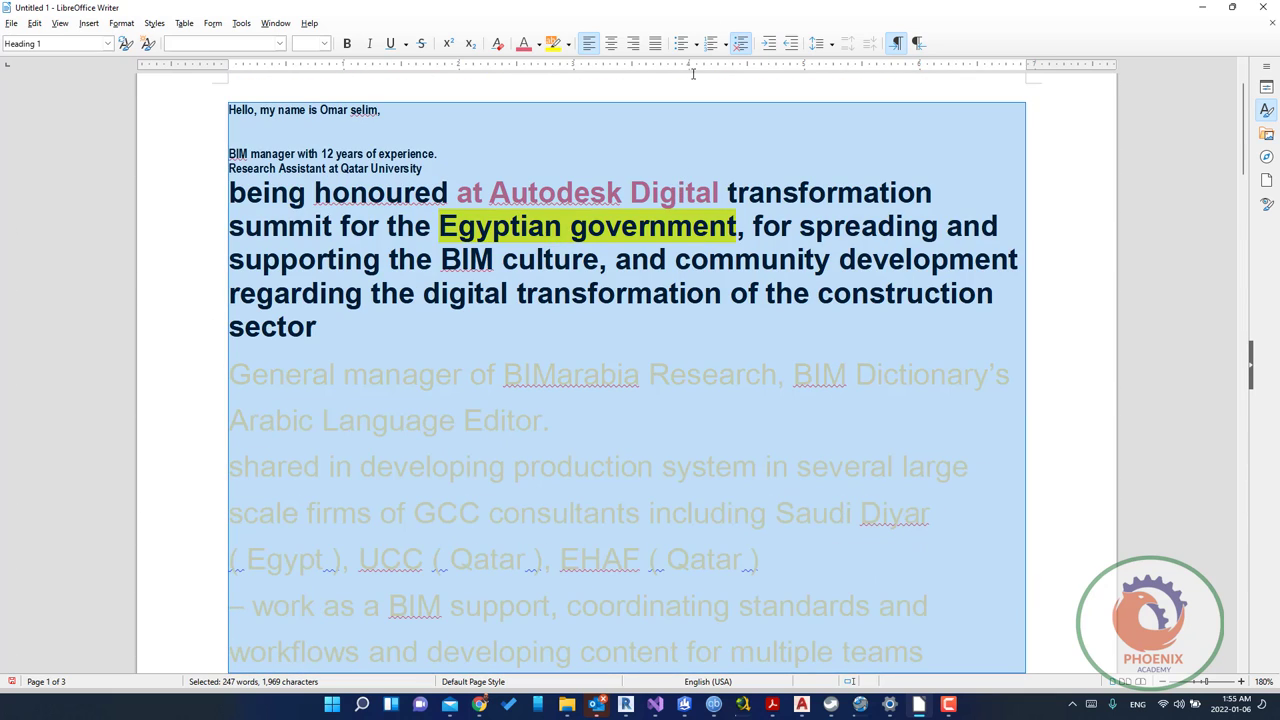
pyautogui.click(750, 145)
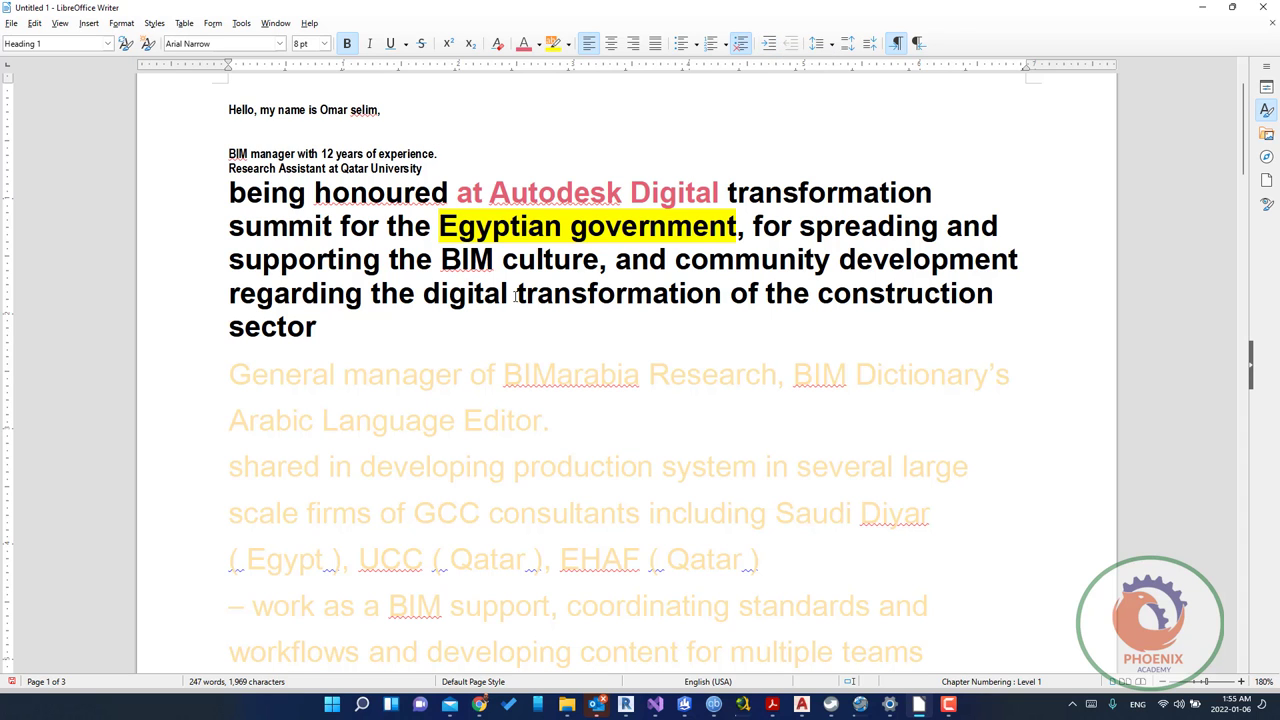
pyautogui.moveTo(515, 295); pyautogui.dragTo(528, 192)
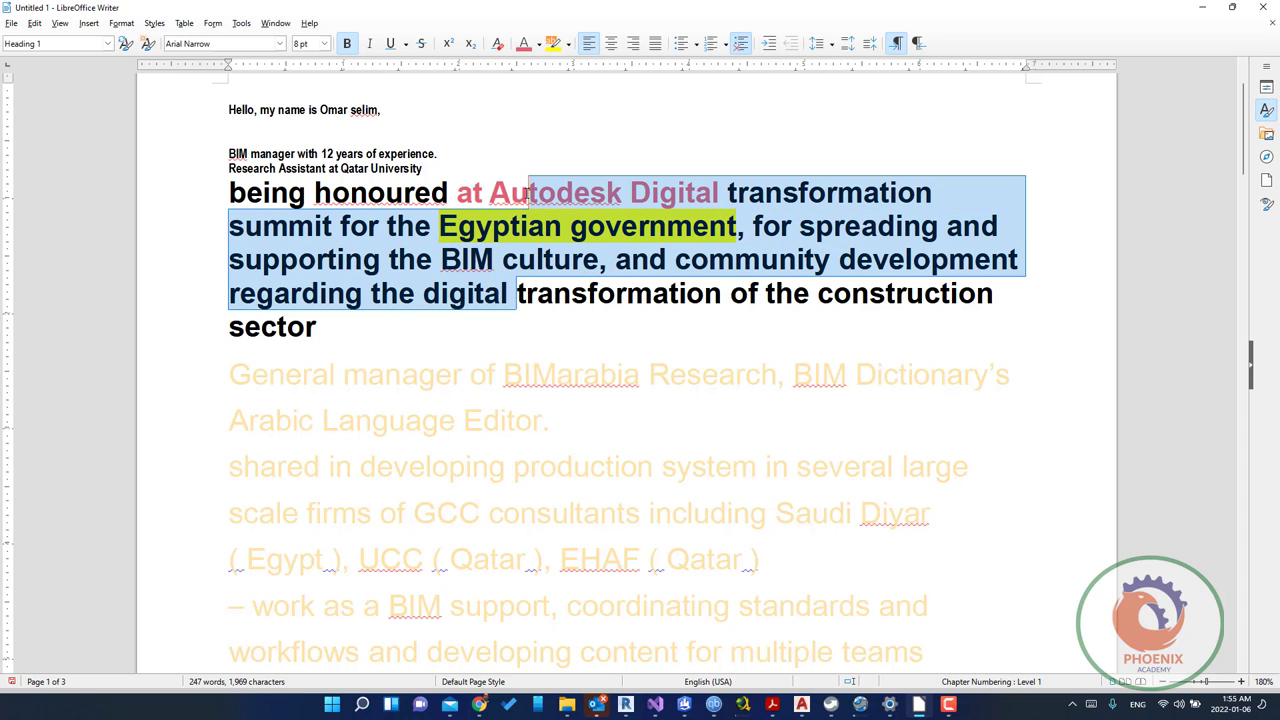
# Demote the selected heading to Heading 3, shrinking it to 14.1 pt bold Arial.
pyautogui.click(766, 46)
pyautogui.click(766, 46)
pyautogui.click(766, 46)
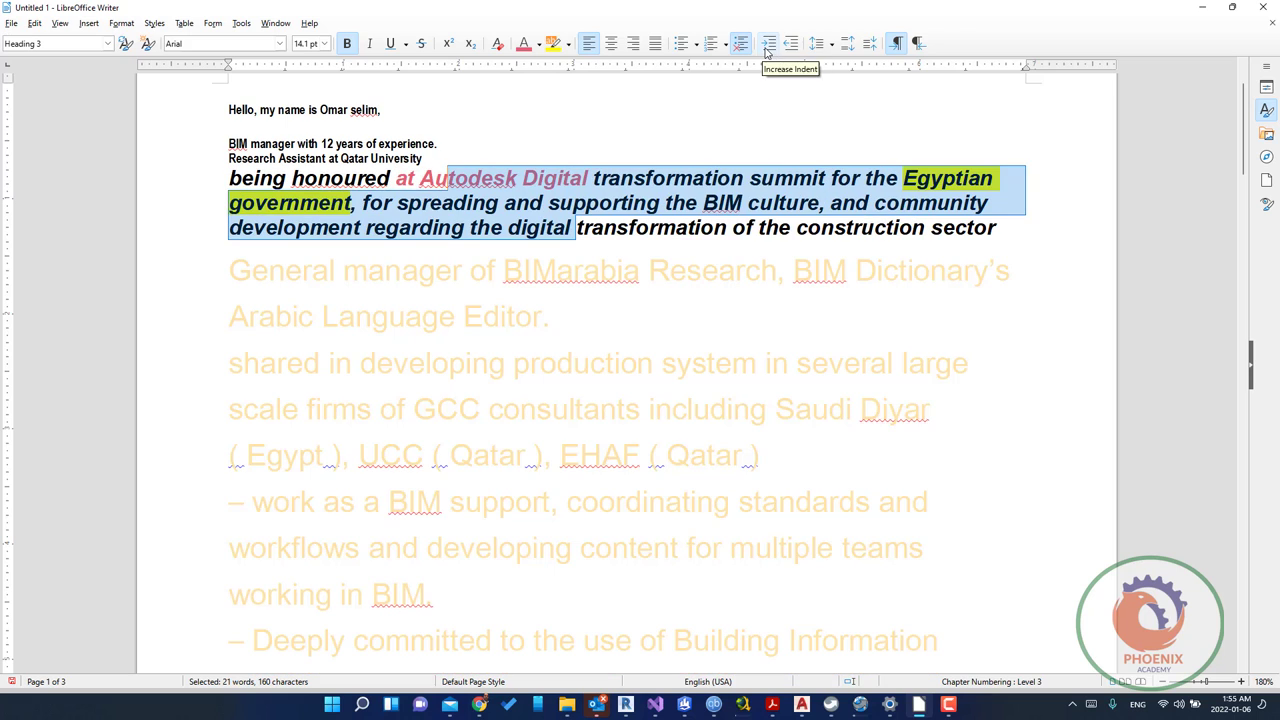
pyautogui.click(766, 46)
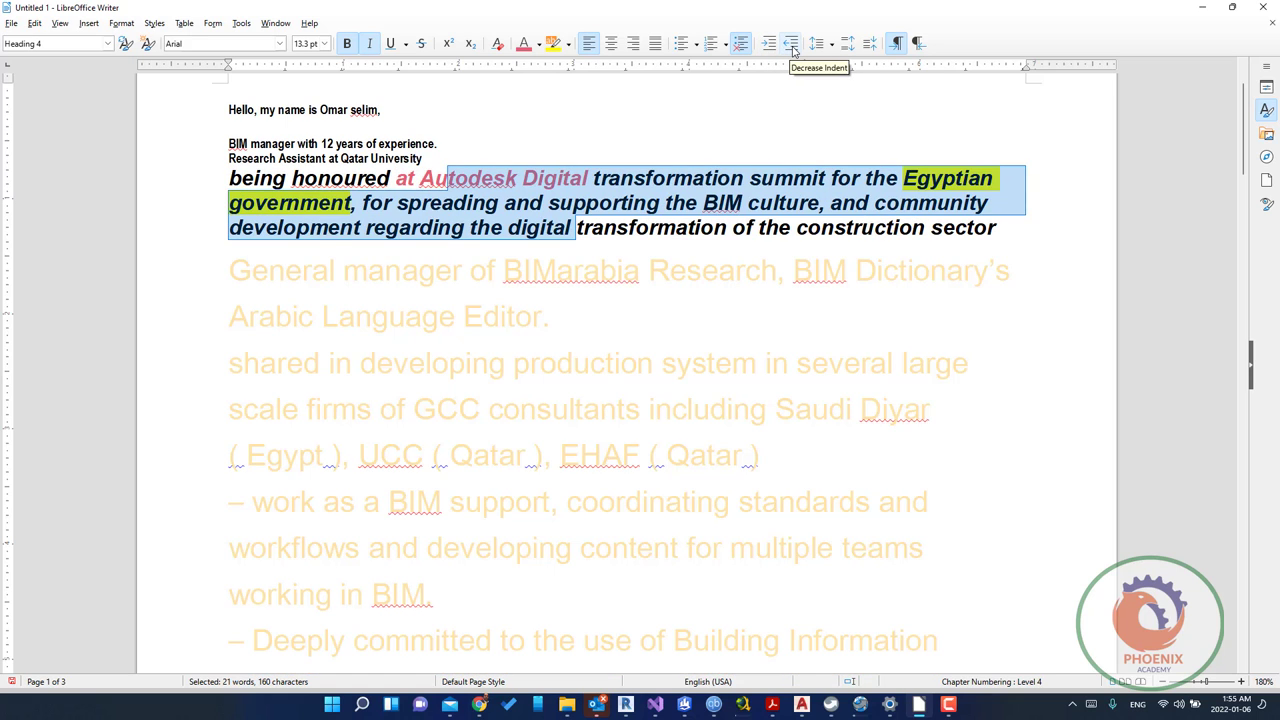
pyautogui.click(792, 46)
pyautogui.click(397, 258)
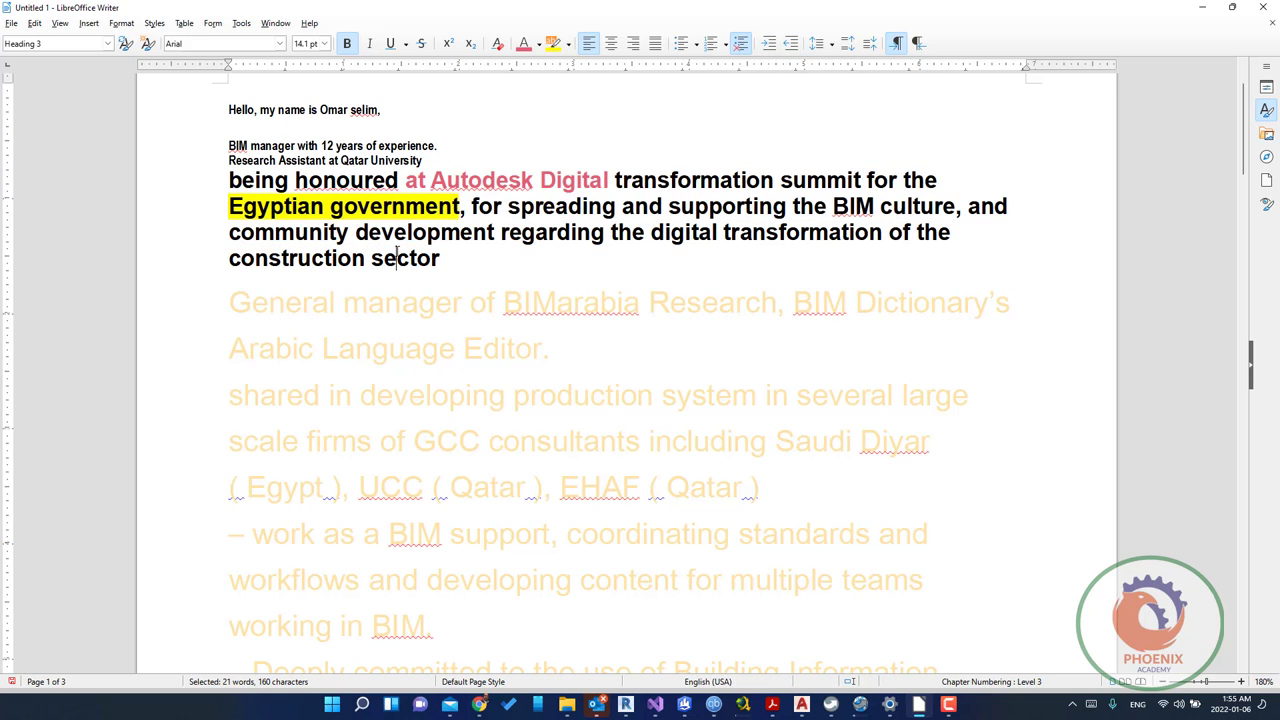
pyautogui.hotkey('ctrl', 'a')
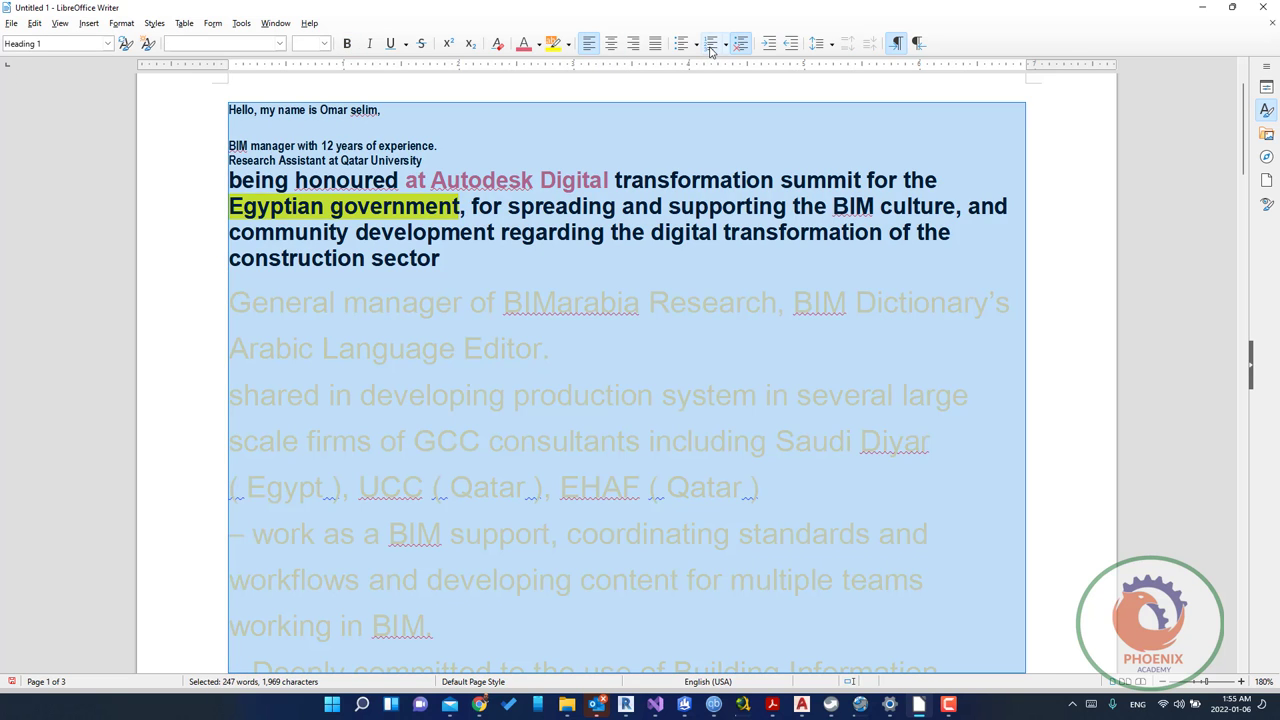
# Apply bullets to every paragraph of the selected bio.
pyautogui.click(680, 48)
pyautogui.scroll(5, 414, 337)
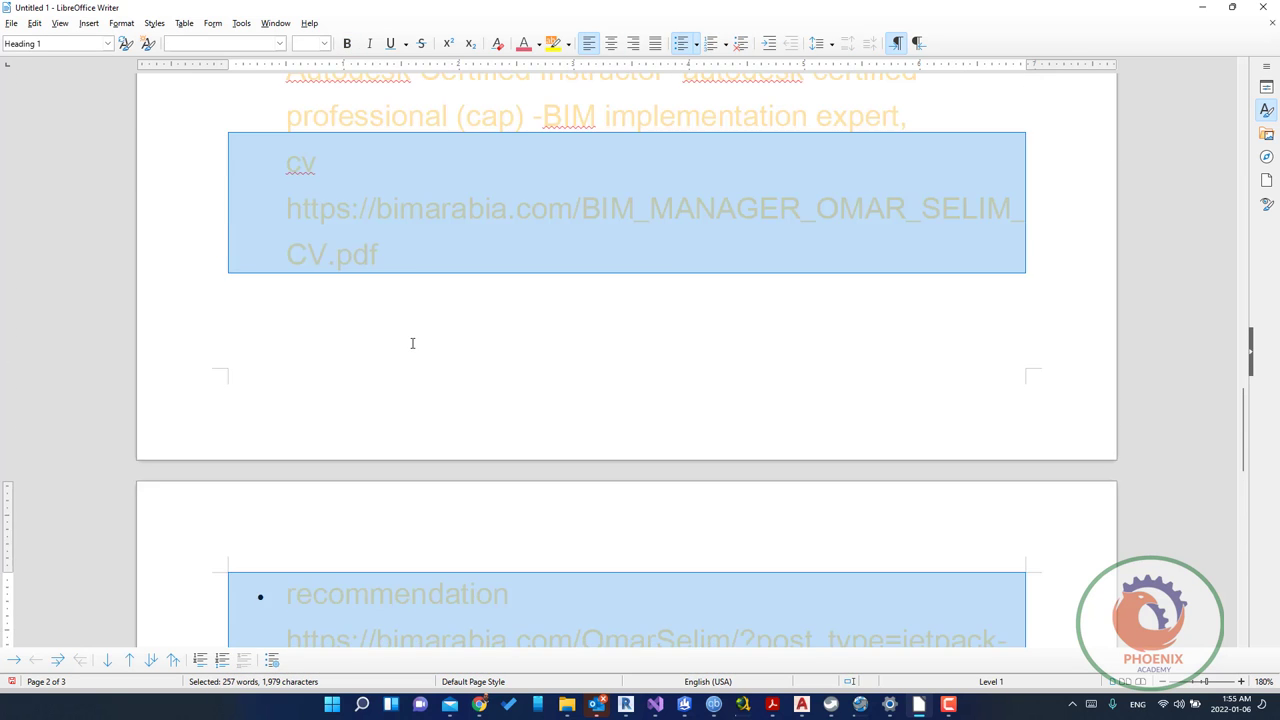
pyautogui.scroll(5, 412, 340)
pyautogui.scroll(5, 412, 340)
pyautogui.scroll(5, 412, 340)
pyautogui.scroll(5, 412, 340)
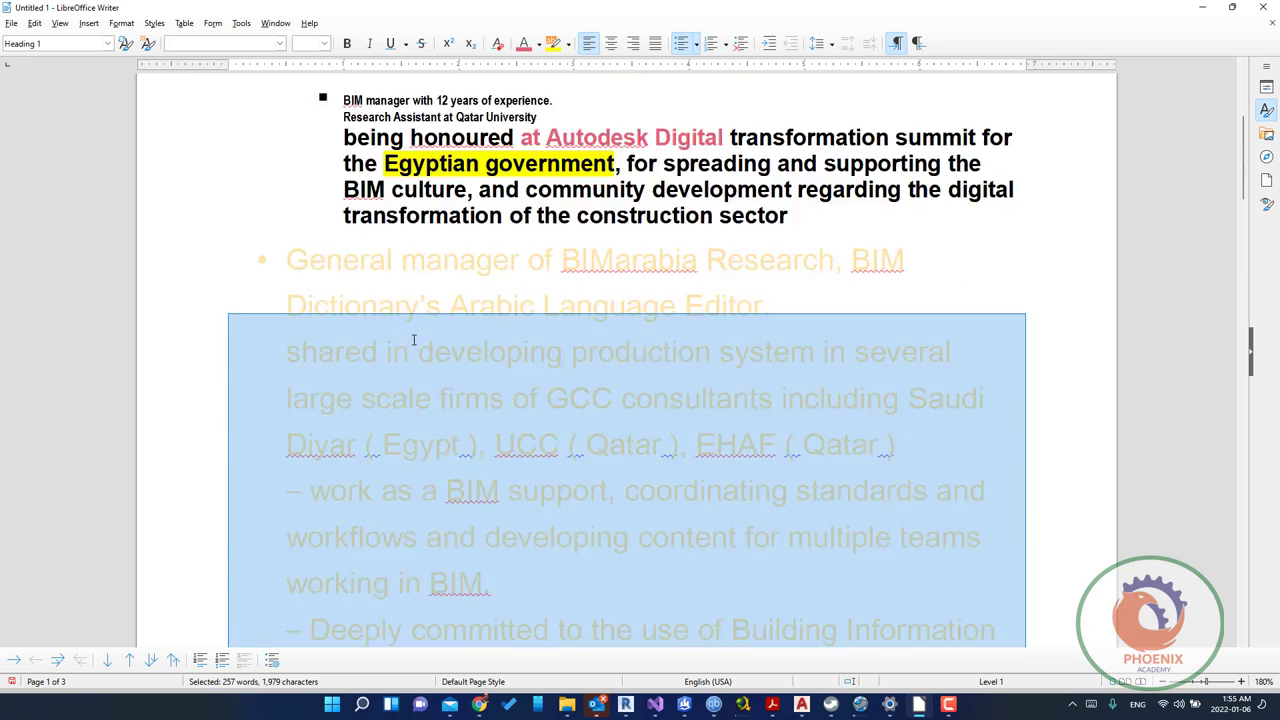
pyautogui.scroll(2, 412, 340)
# Nest the BIM manager item at list level 2 beneath the Hello line.
pyautogui.click(366, 218)
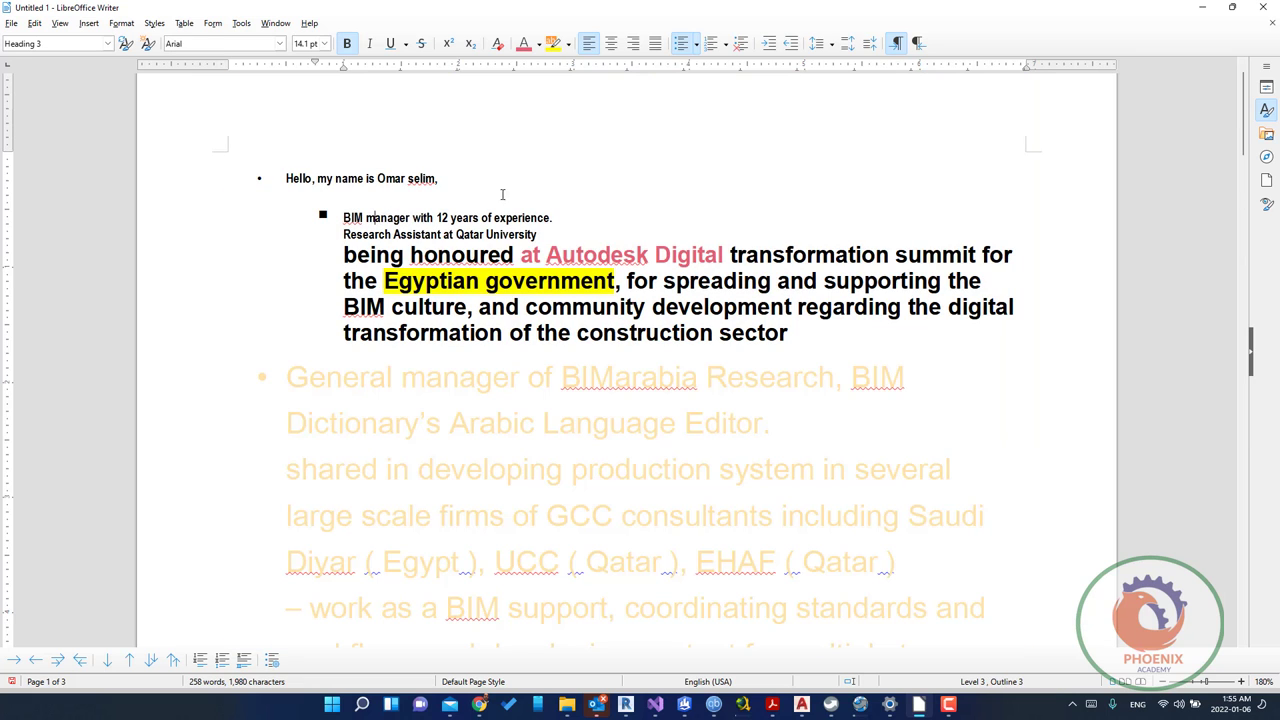
pyautogui.click(770, 44)
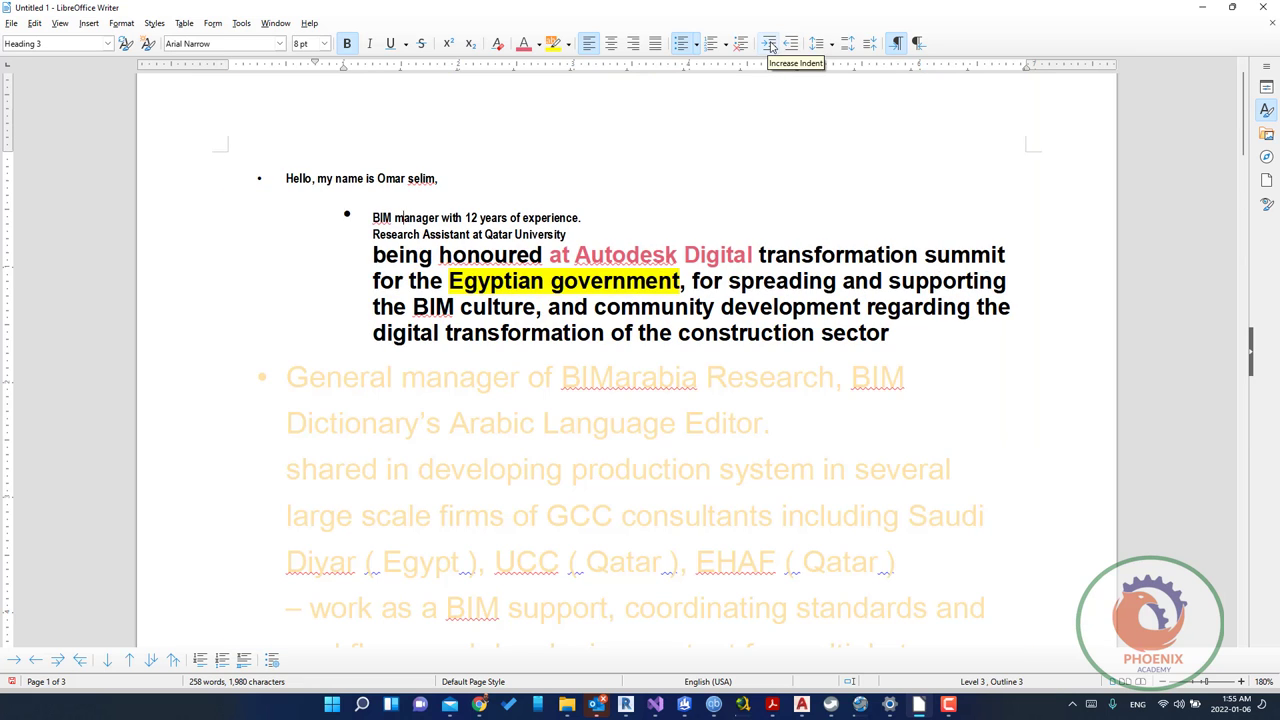
pyautogui.click(770, 44)
pyautogui.click(770, 44)
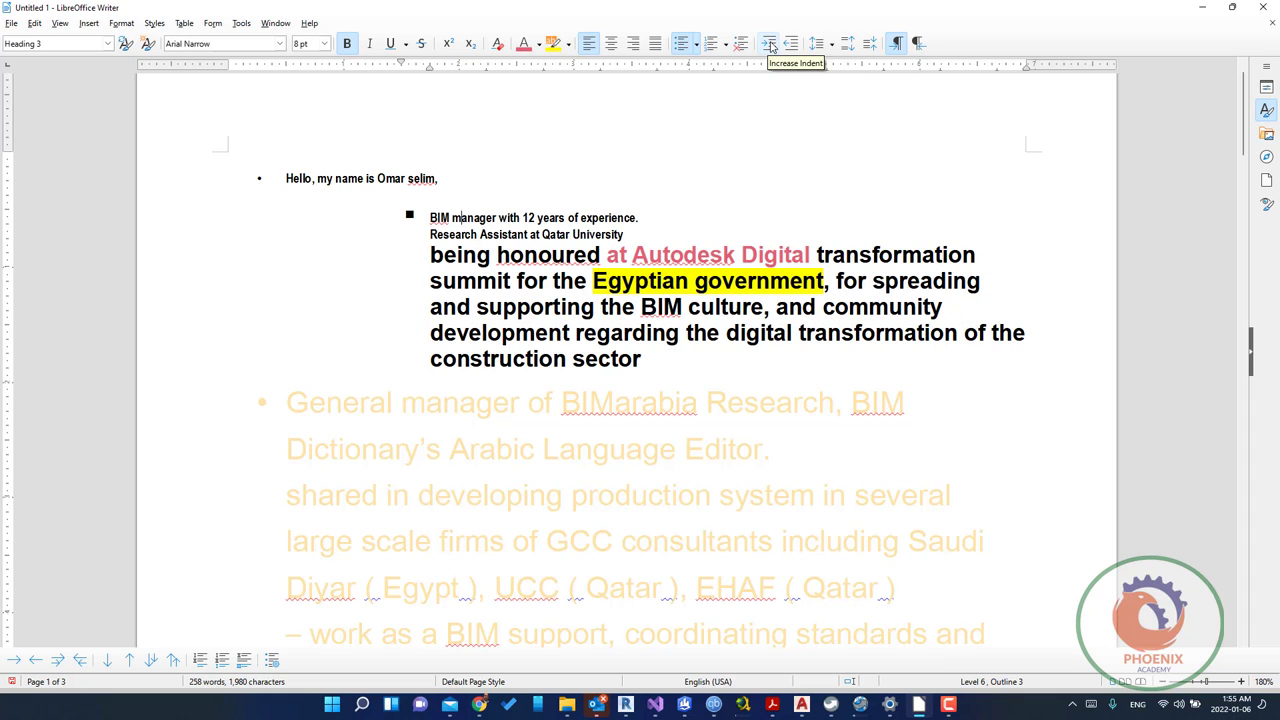
pyautogui.click(786, 45)
pyautogui.click(786, 45)
pyautogui.click(786, 45)
pyautogui.click(786, 45)
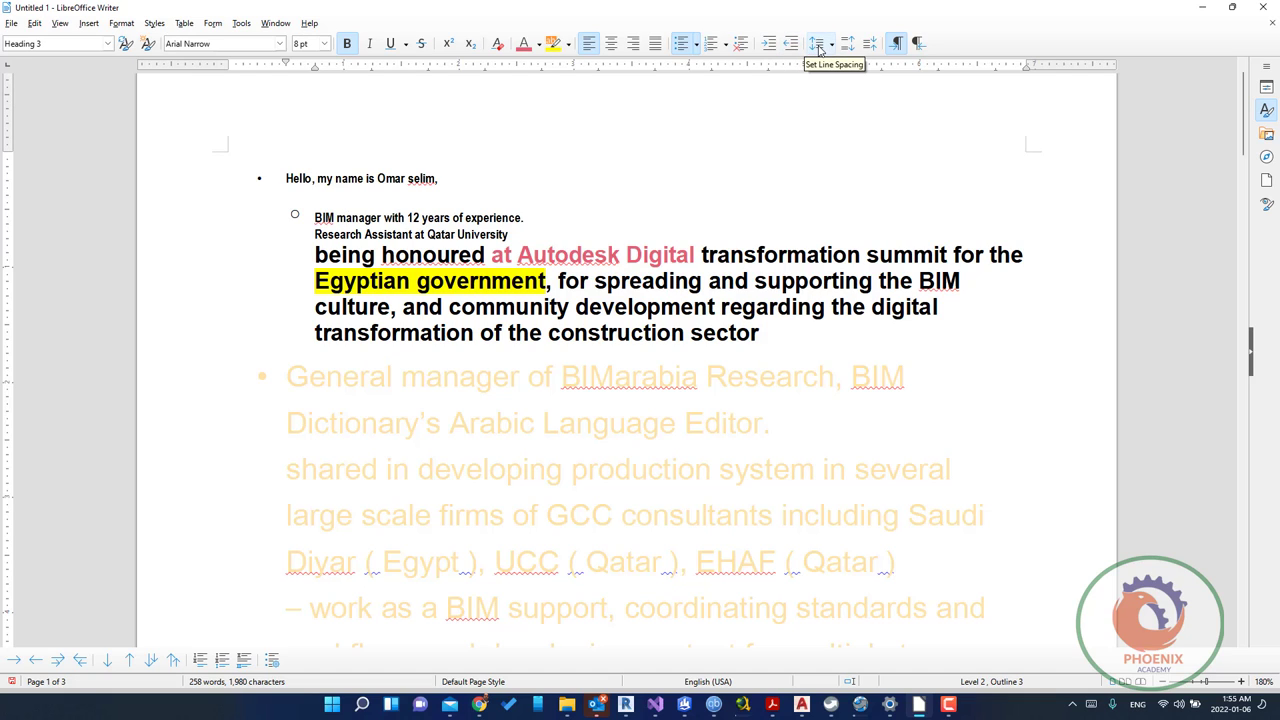
# Set the BIM manager item's line spacing to 1.5.
pyautogui.click(818, 46)
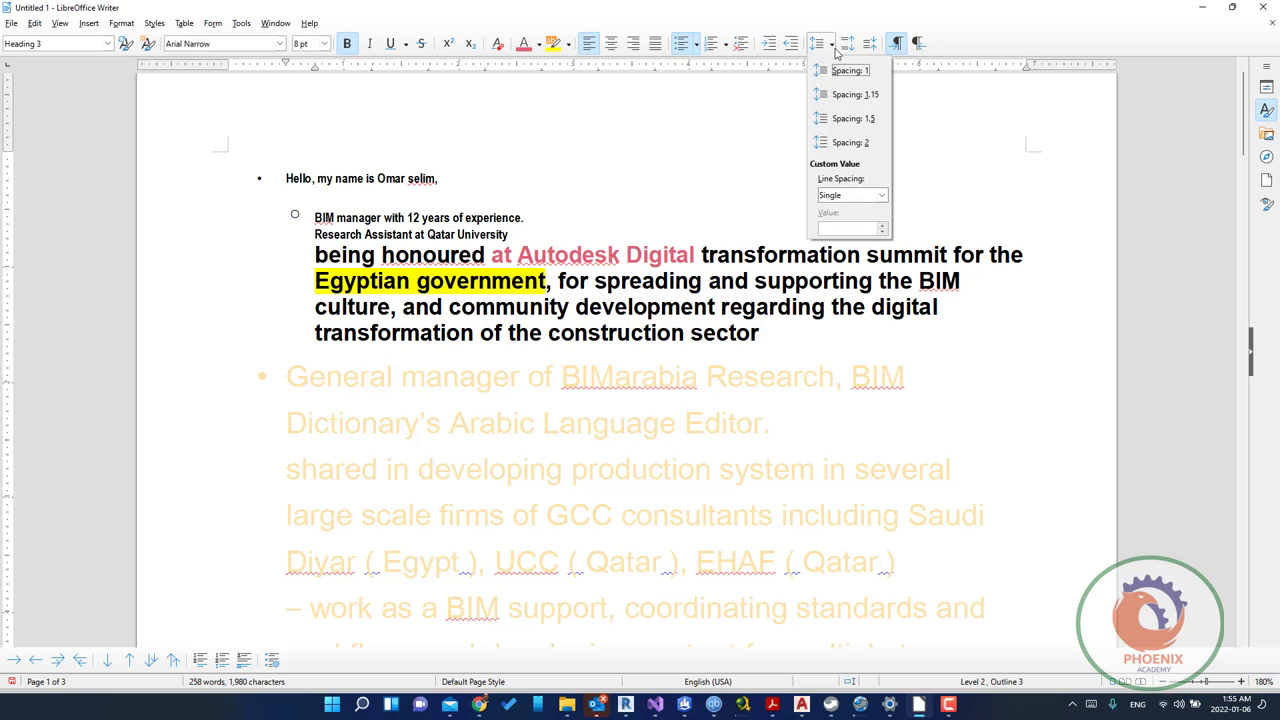
pyautogui.click(840, 118)
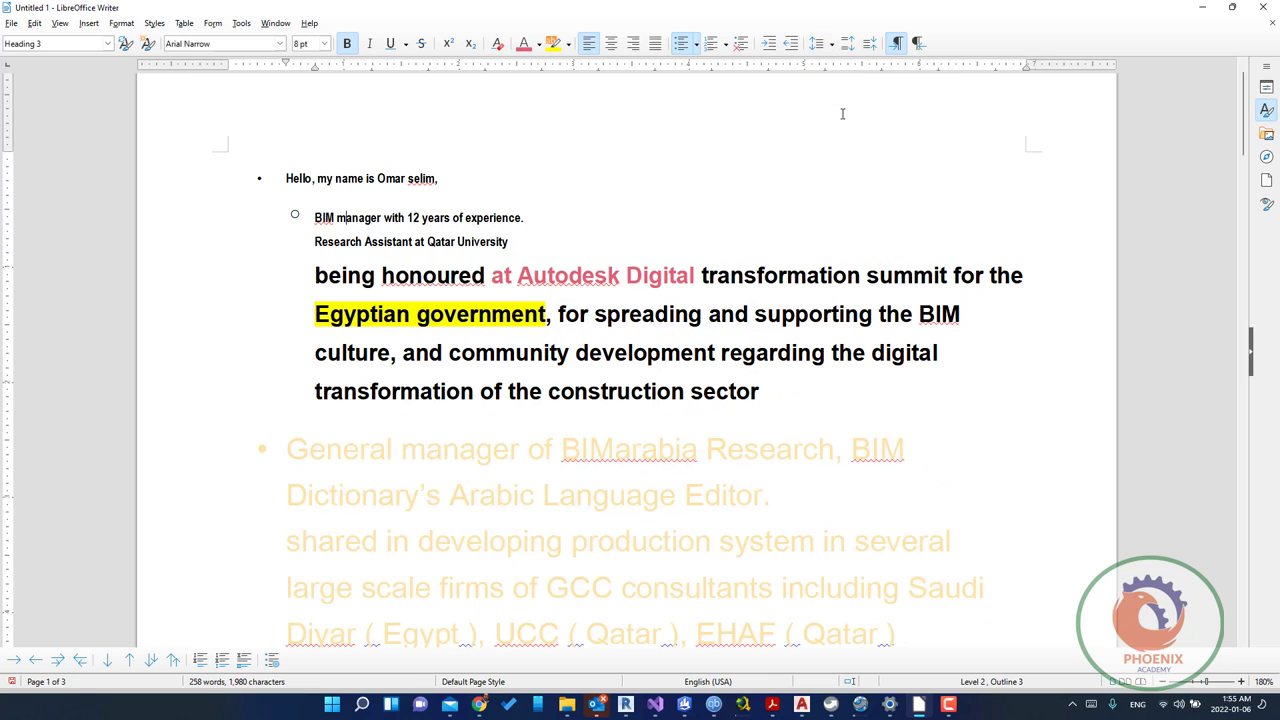
pyautogui.click(831, 44)
pyautogui.click(847, 46)
# Adjust paragraph spacing up then down, and test right-to-left before restoring left-to-right.
pyautogui.click(847, 46)
pyautogui.click(847, 46)
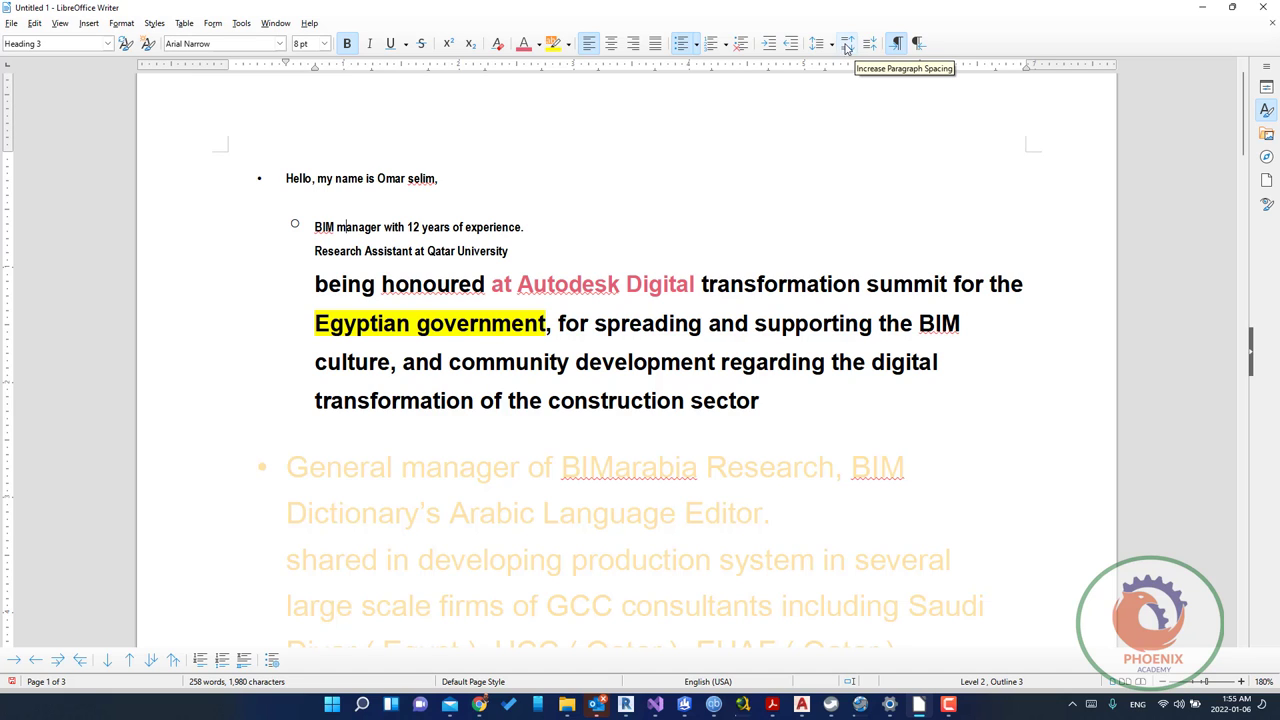
pyautogui.click(868, 46)
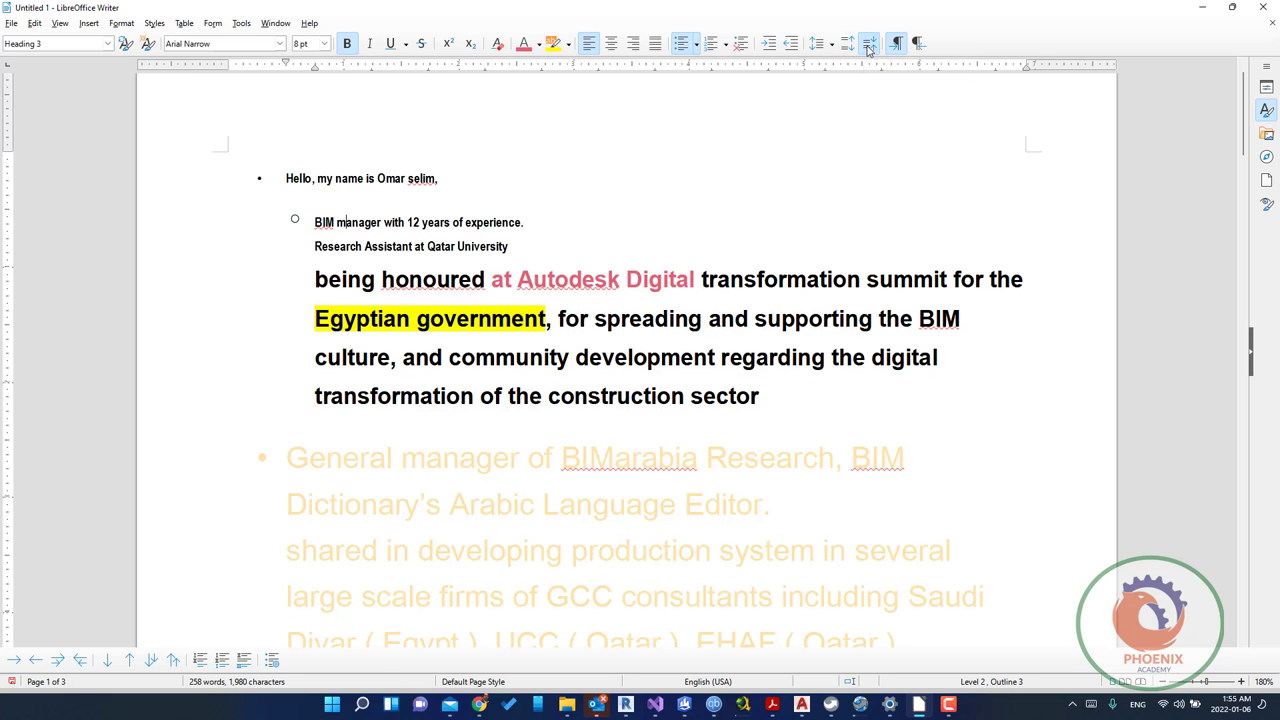
pyautogui.click(868, 46)
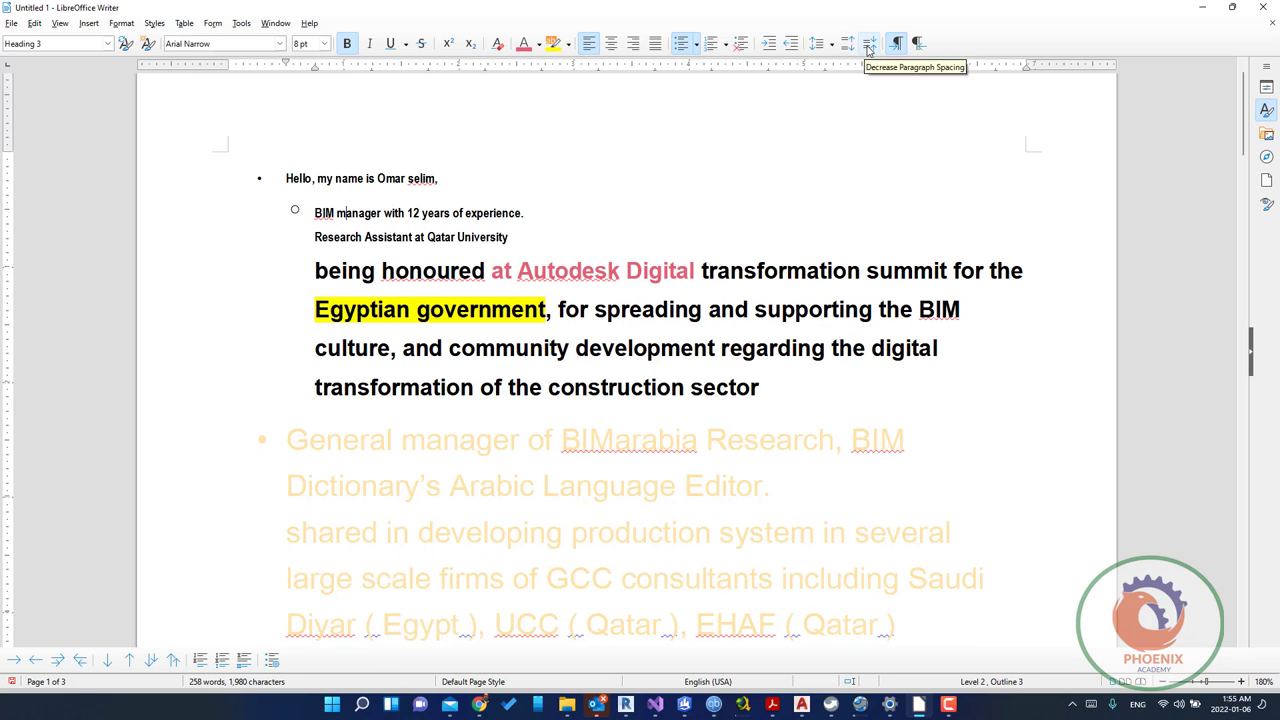
pyautogui.click(918, 45)
pyautogui.click(898, 44)
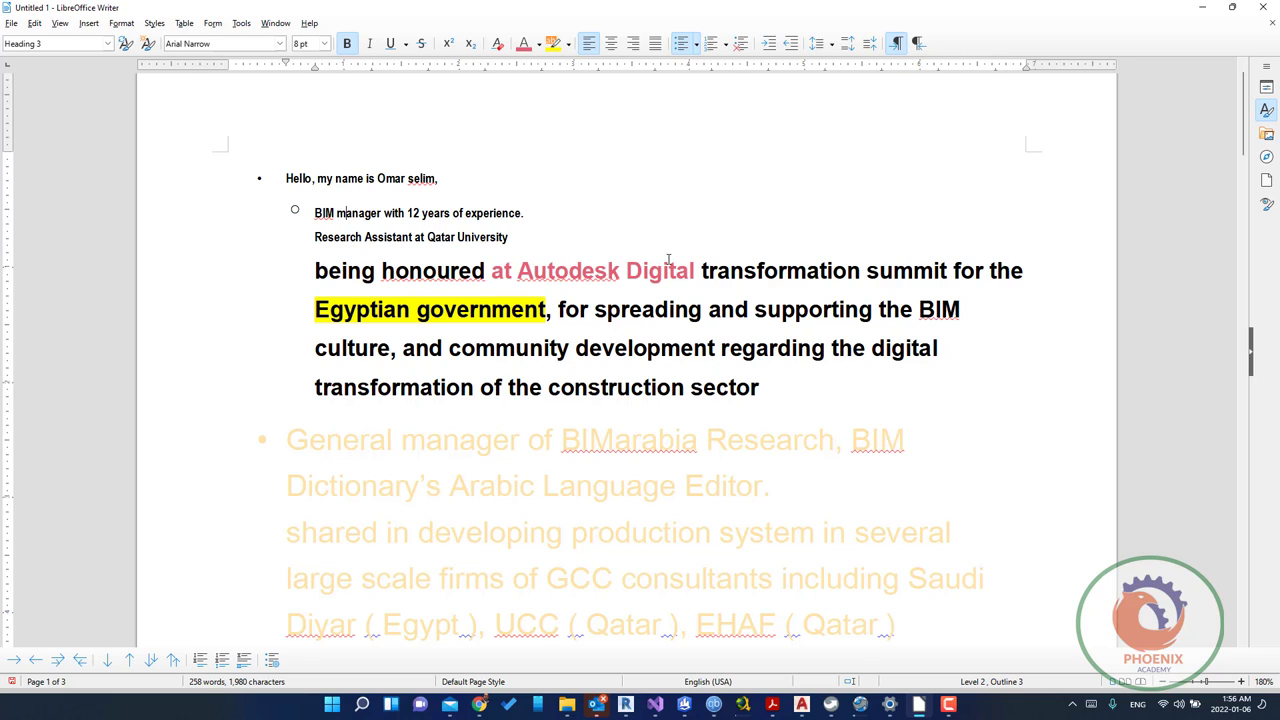
pyautogui.scroll(1, 499, 262)
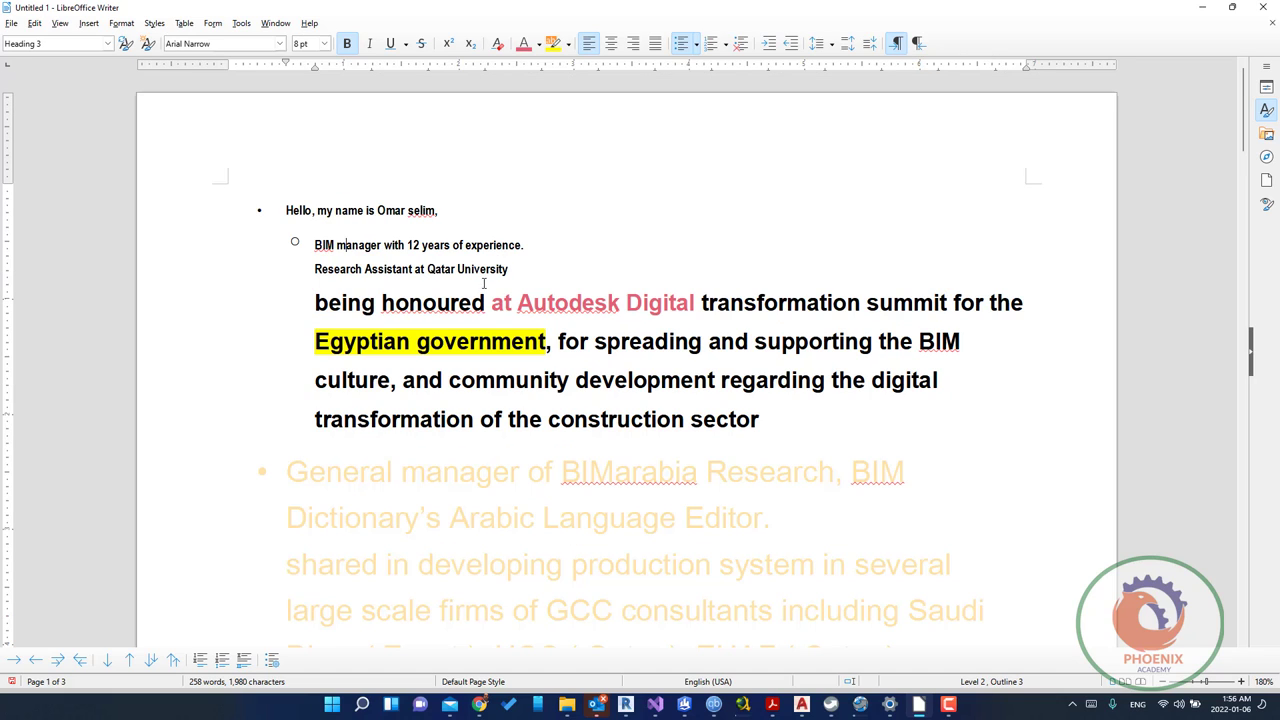